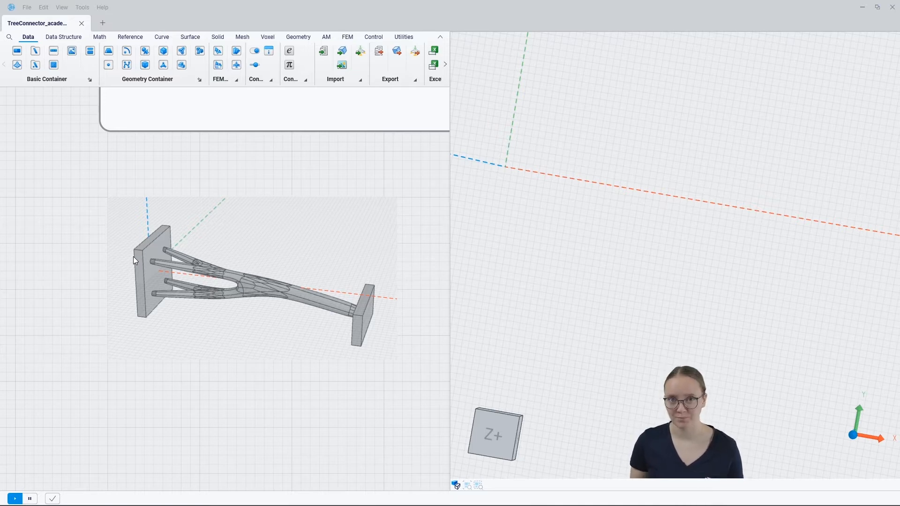
- Display the Start and End Geometry from the Input group in the 3D viewer
scroll(158, 212, down, 5)
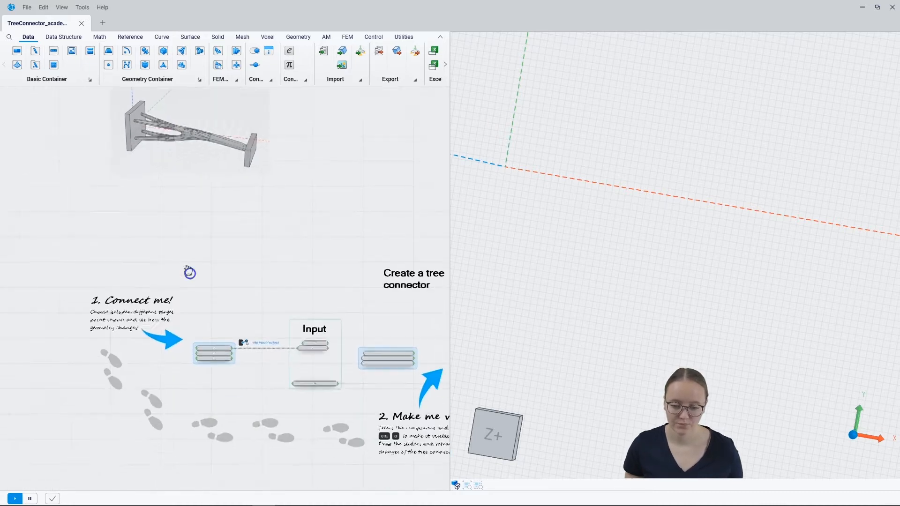
scroll(344, 298, up, 5)
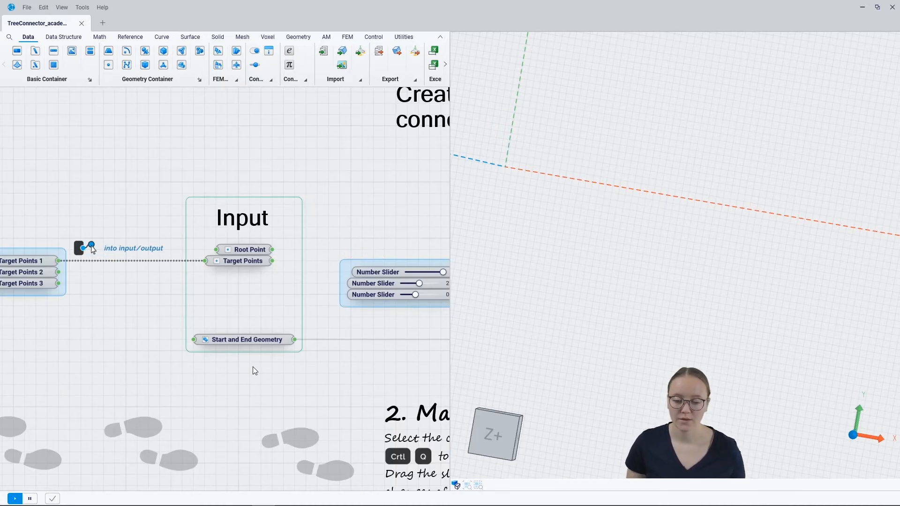
scroll(252, 367, down, 2)
click(257, 345)
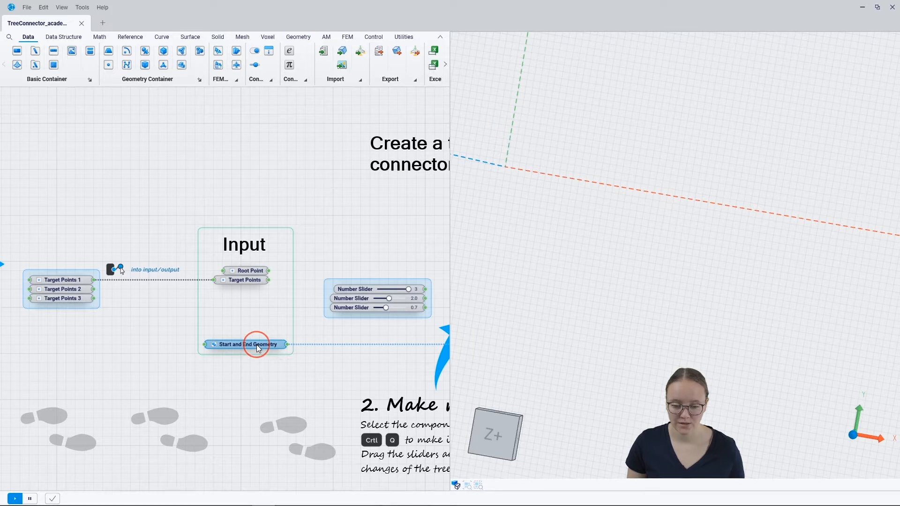
key(ctrl+q)
click(351, 375)
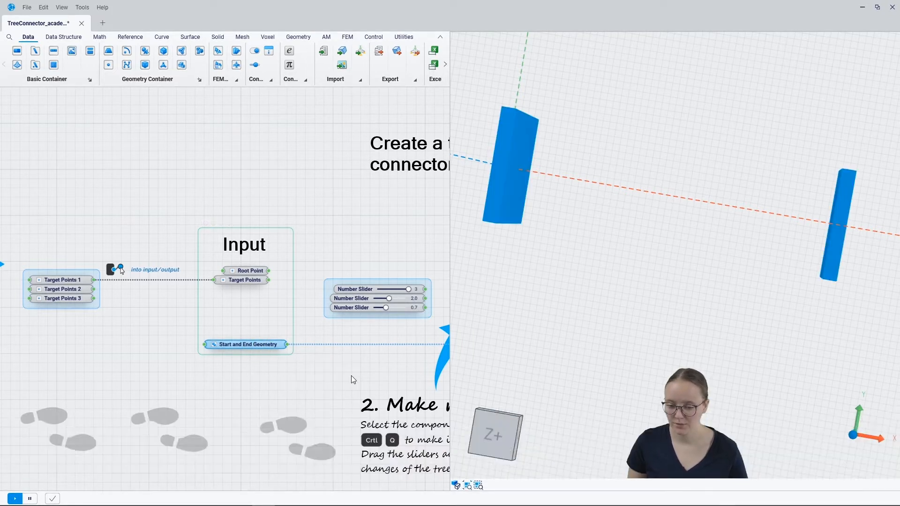
click(589, 233)
right_drag(589, 235, 616, 120)
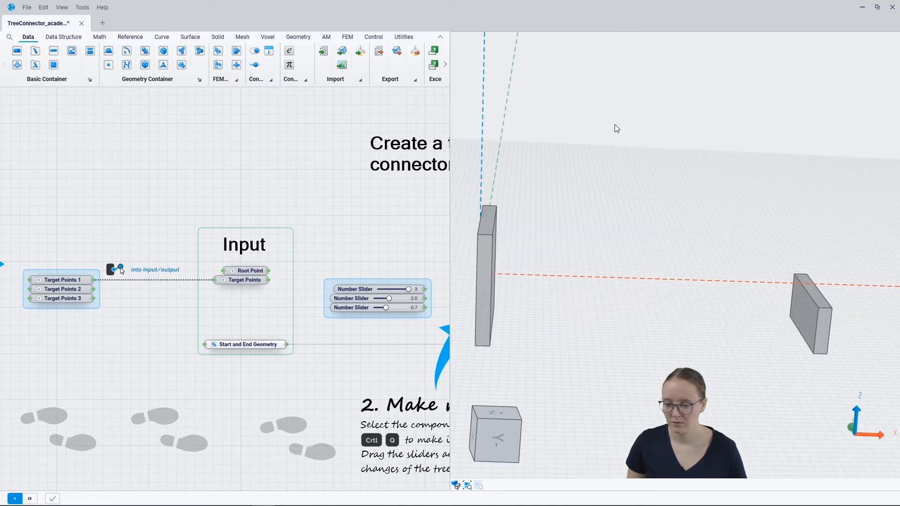
- Display the Root Point in the viewer and hide the Start and End Geometry
click(251, 272)
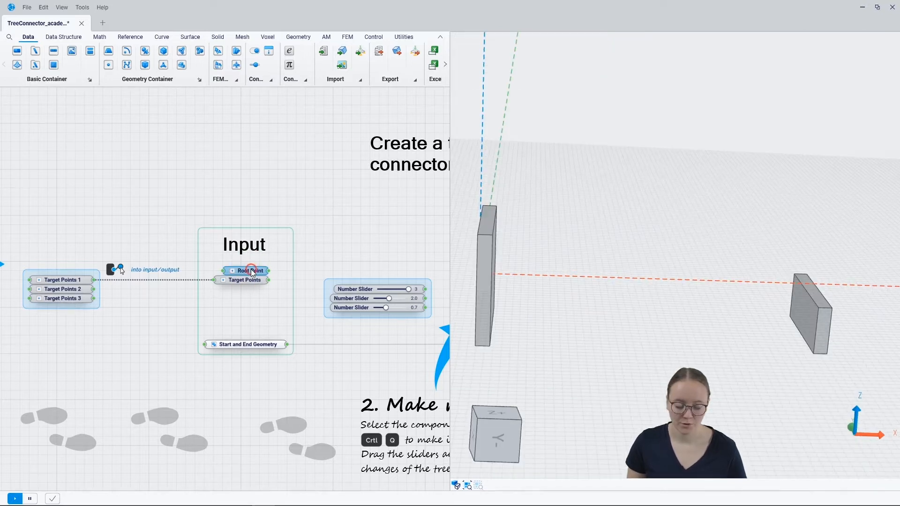
key(ctrl+q)
click(258, 345)
key(ctrl+q)
click(810, 313)
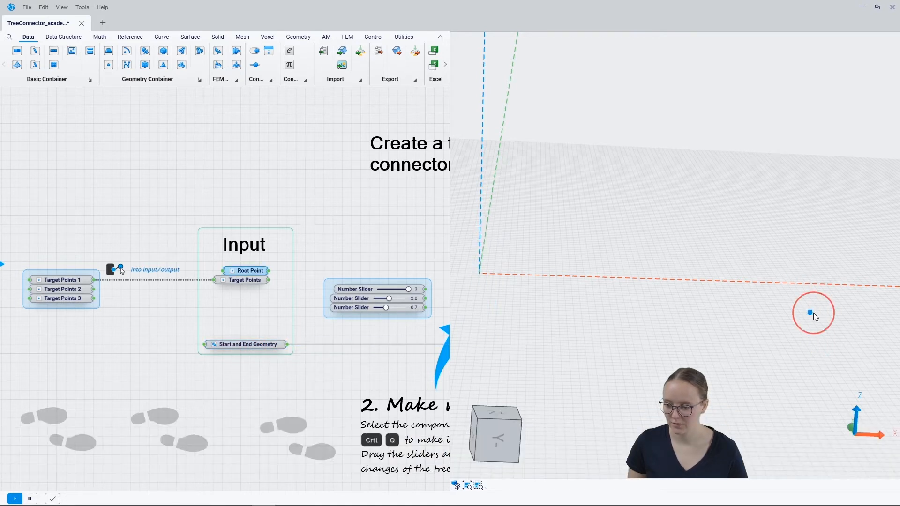
- Display the Input group's Target Points in the viewer and hide the Root Point
click(234, 284)
key(ctrl+q)
drag(684, 305, 628, 309)
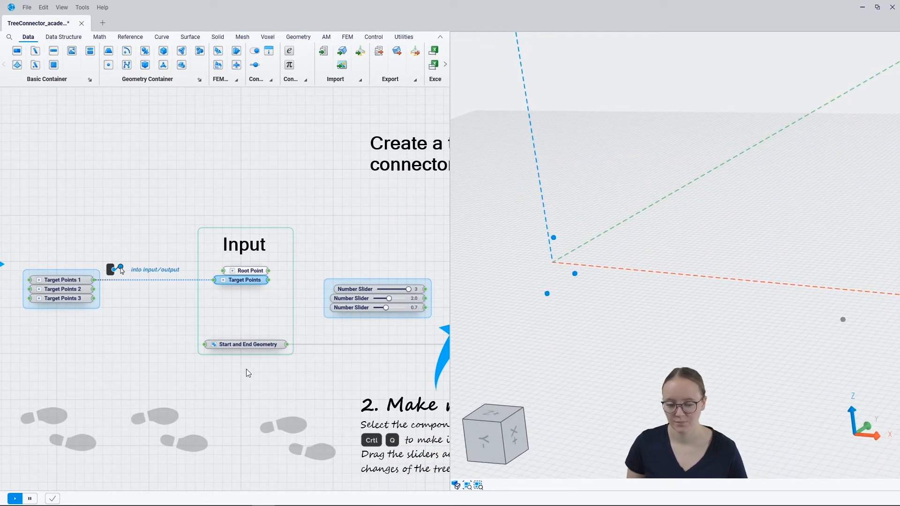
click(256, 274)
key(ctrl+q)
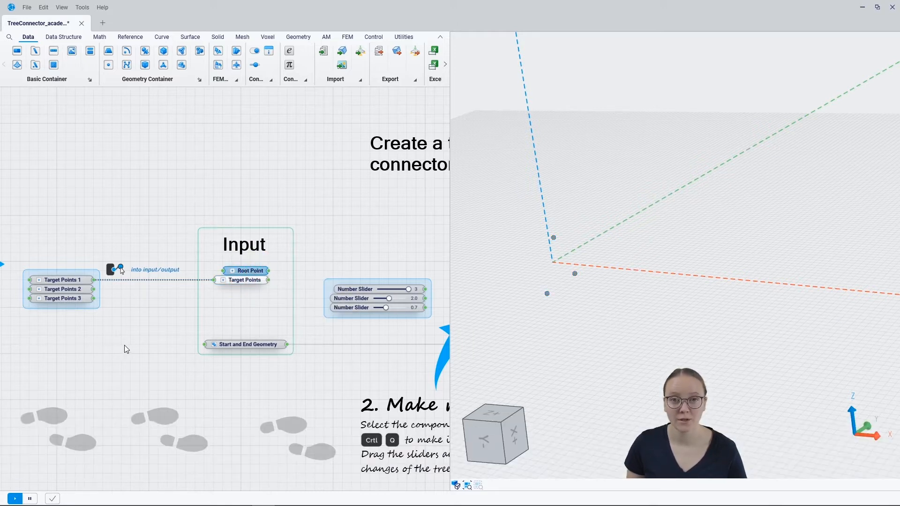
click(103, 374)
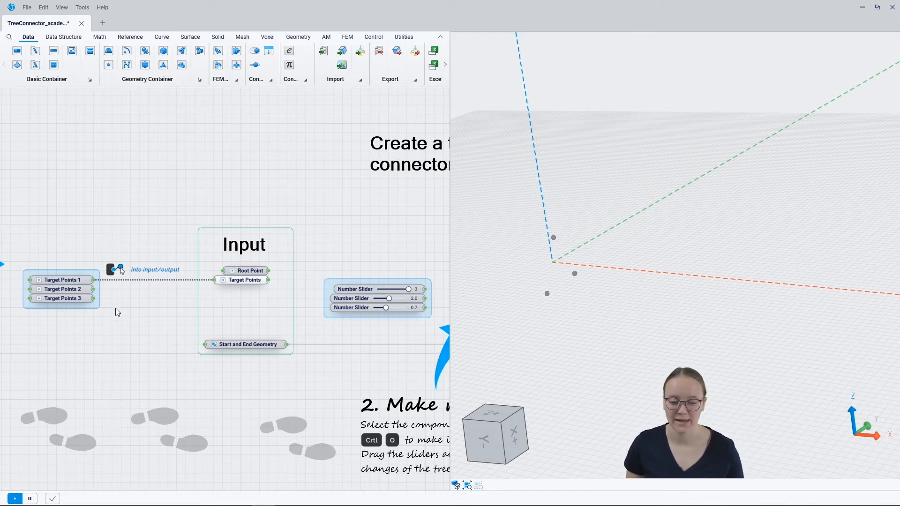
- Try Target Points 2 as the source of the Input group's Target Points, and connect Target Points 3 in its place
mouse_move(243, 280)
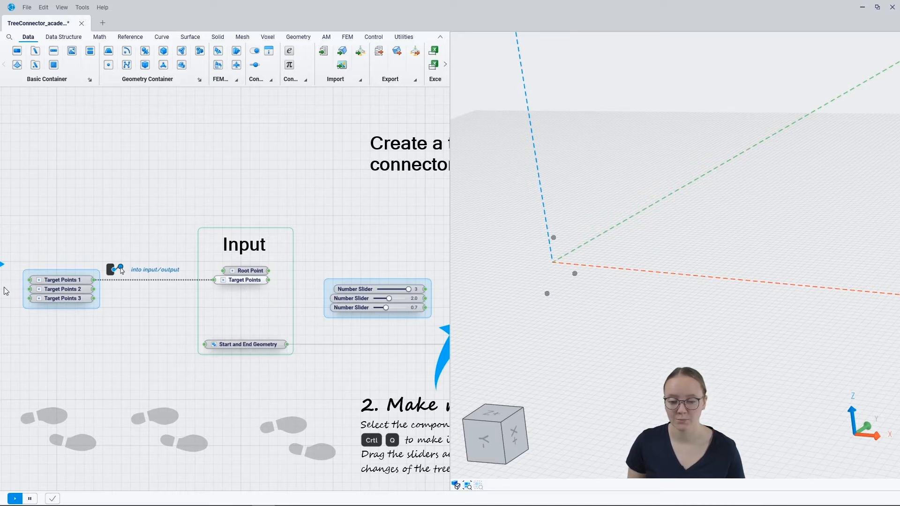
drag(94, 290, 216, 281)
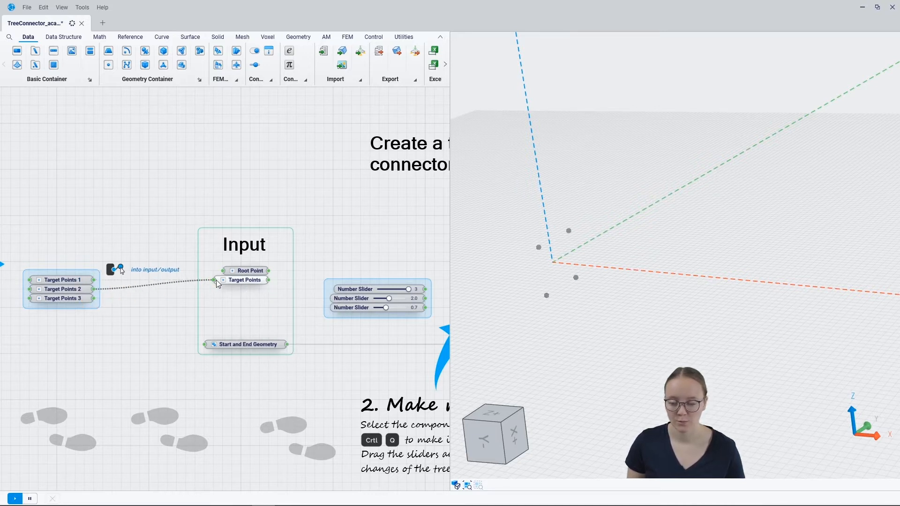
drag(93, 299, 209, 283)
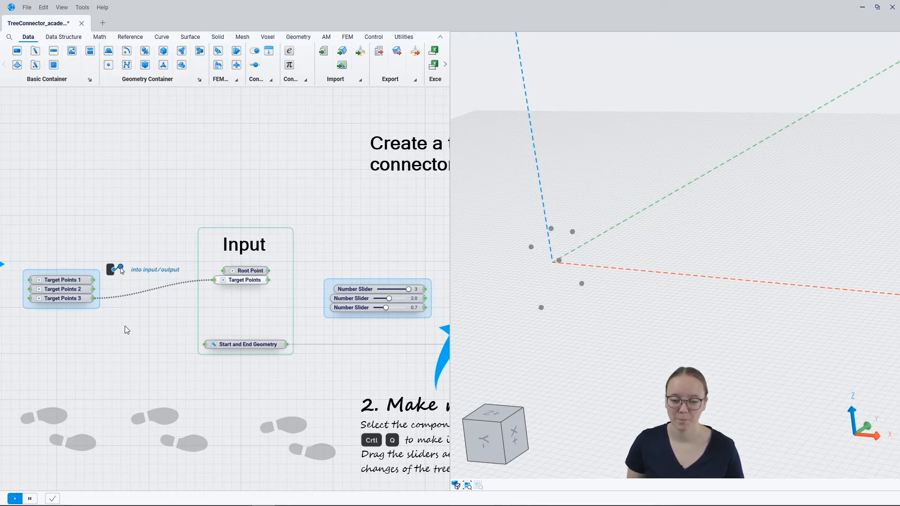
- Hide the Input group's Target Points in the viewer
right_drag(352, 367, 190, 370)
click(68, 285)
key(ctrl+q)
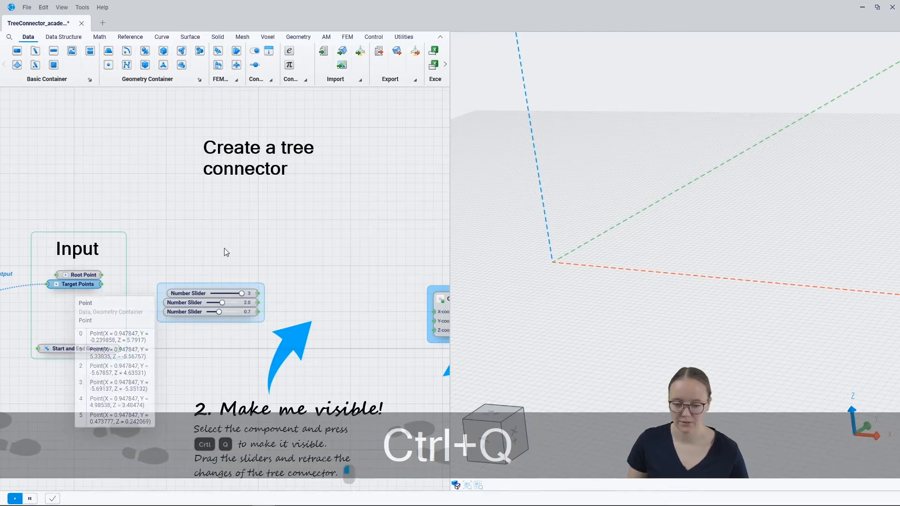
- Add a Tree Connector component and connect Root Point to its Root input and Target Points to its Targets input
right_drag(371, 249, 354, 229)
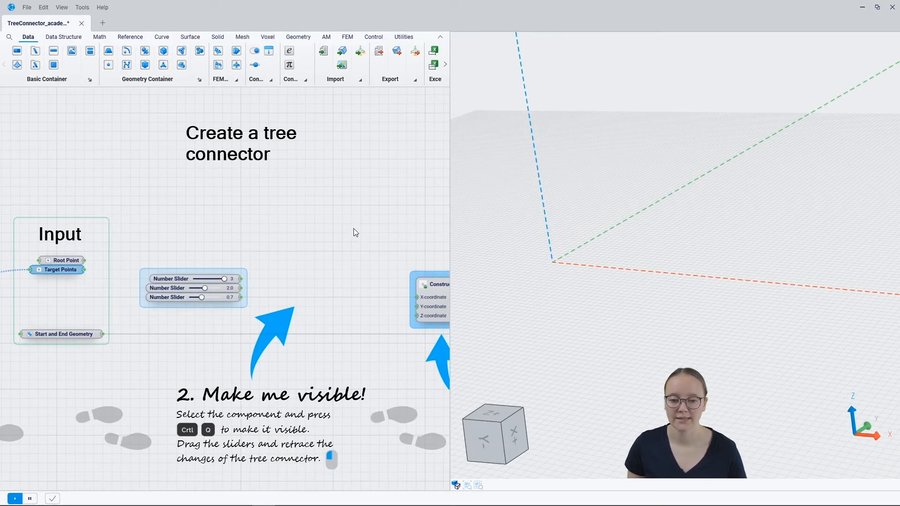
right_click(301, 232)
text(tree)
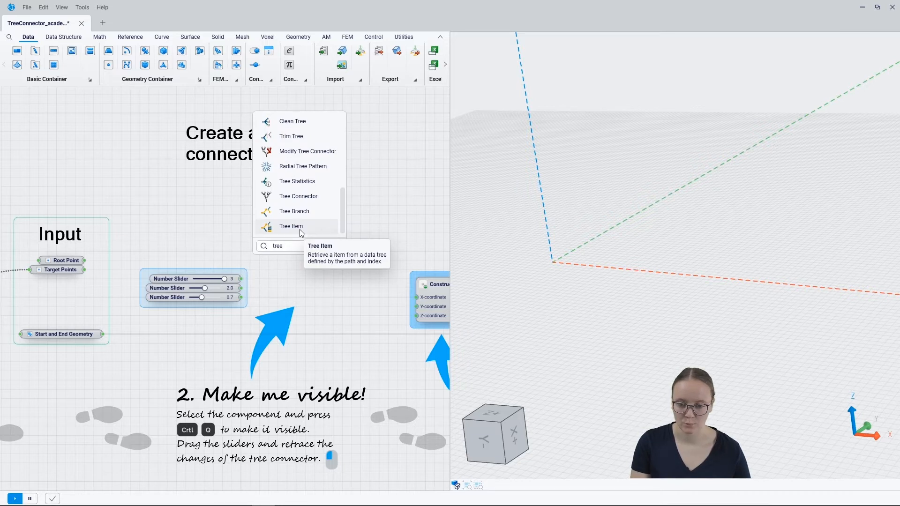
click(318, 203)
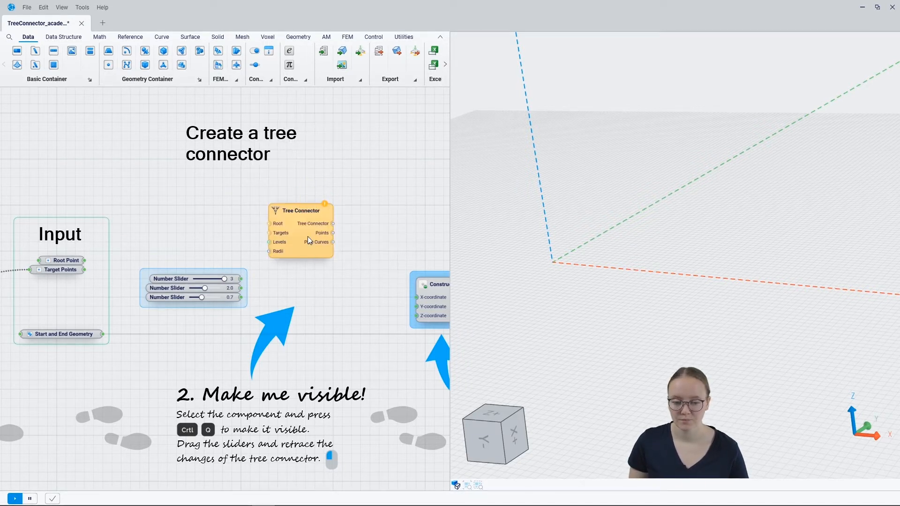
drag(84, 260, 269, 252)
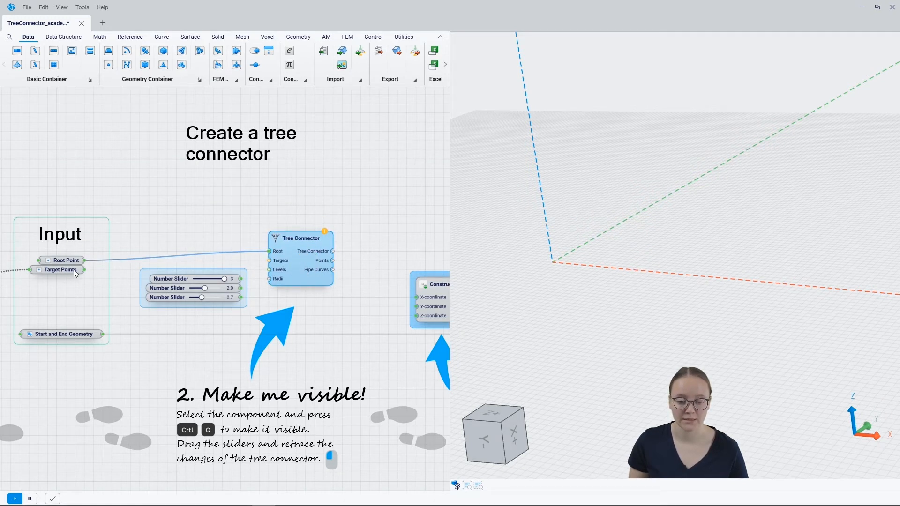
drag(84, 270, 269, 261)
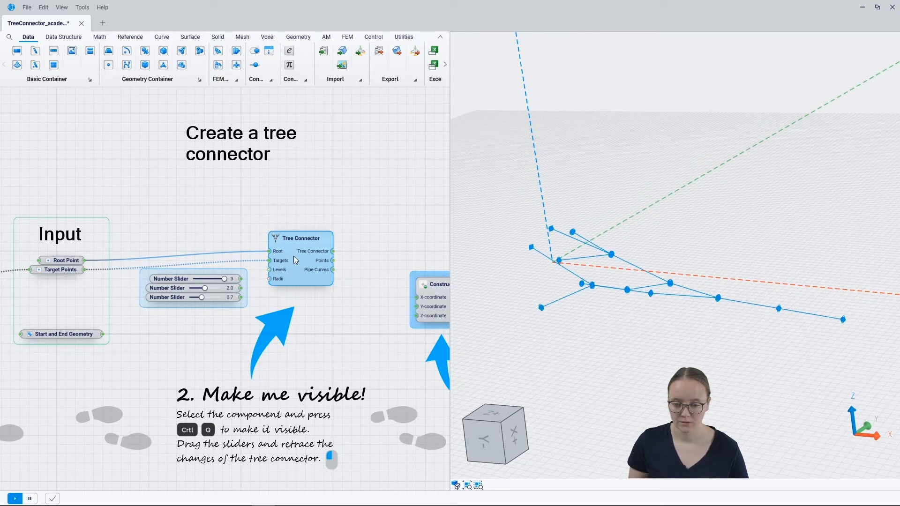
- Examine the tree connector's branch lines, nodes and pipe circles in the viewer, from the front and close up
click(483, 435)
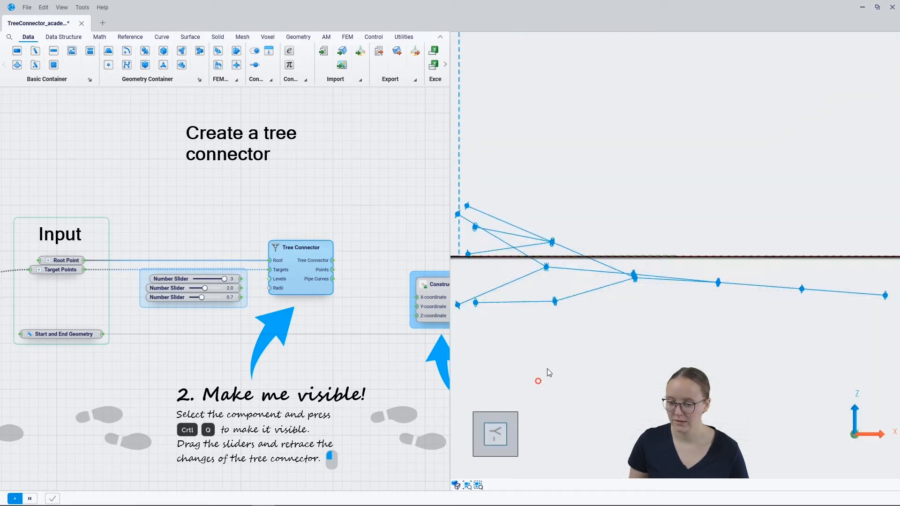
mouse_move(645, 275)
middle_down()
mouse_move(601, 282)
mouse_move(649, 272)
middle_up()
scroll(636, 202, down, 3)
middle_drag(639, 192, 661, 192)
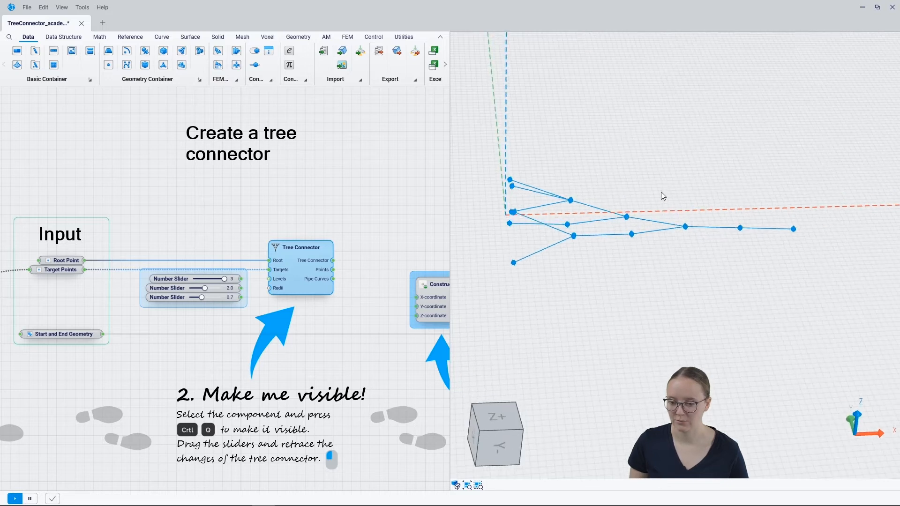
scroll(663, 237, up, 5)
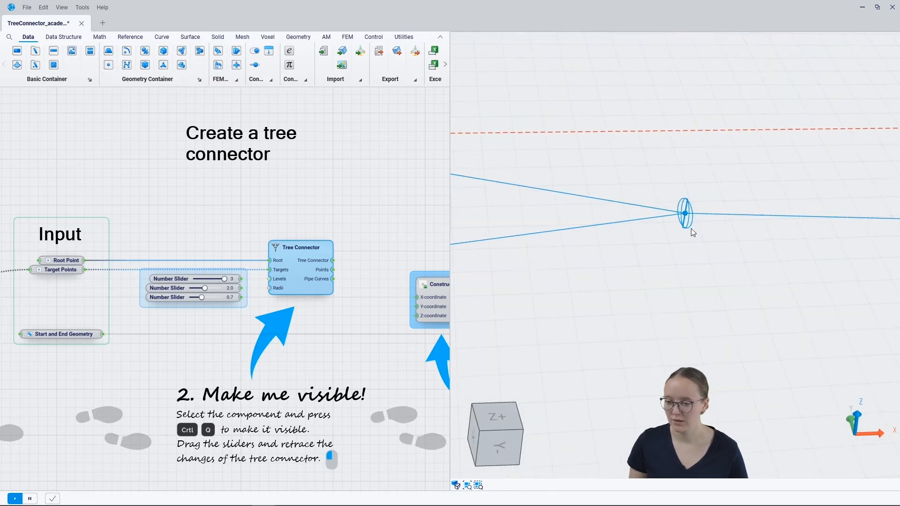
scroll(669, 224, down, 1)
scroll(669, 220, up, 5)
middle_drag(624, 261, 637, 263)
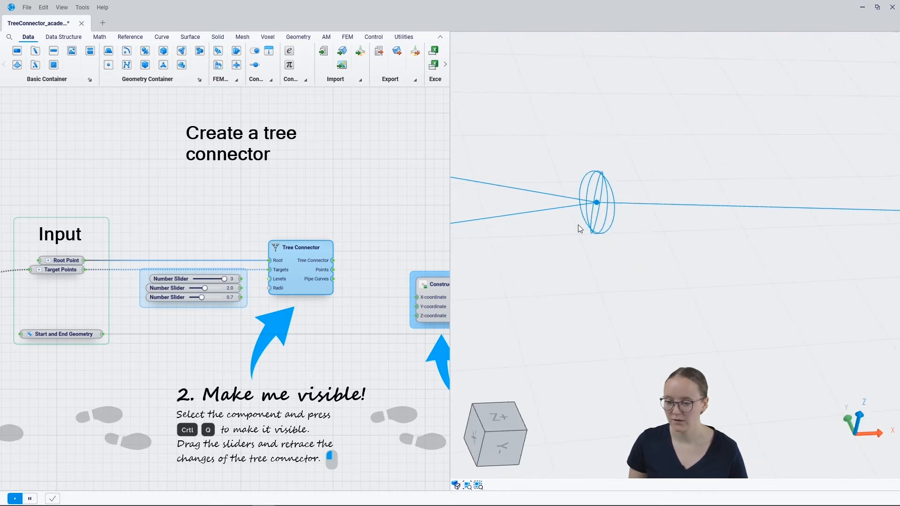
middle_drag(593, 225, 584, 220)
scroll(583, 218, down, 4)
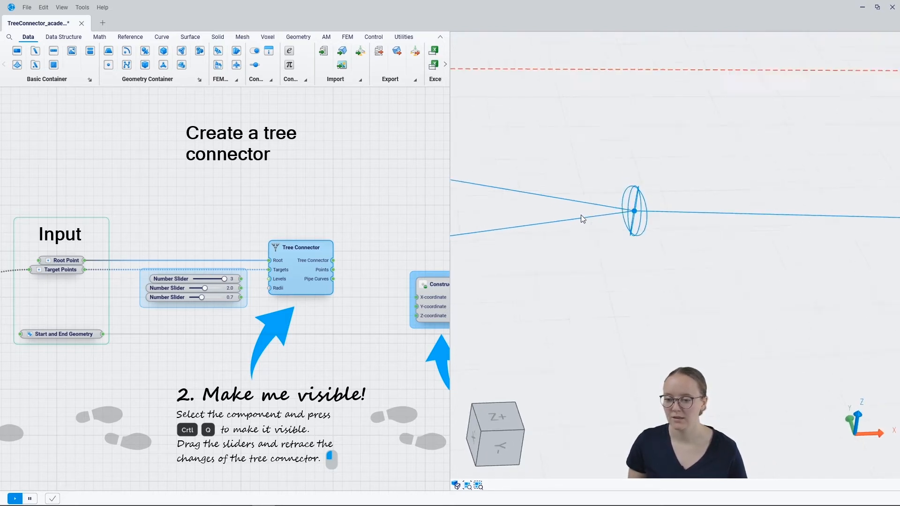
scroll(606, 217, down, 2)
scroll(753, 221, up, 6)
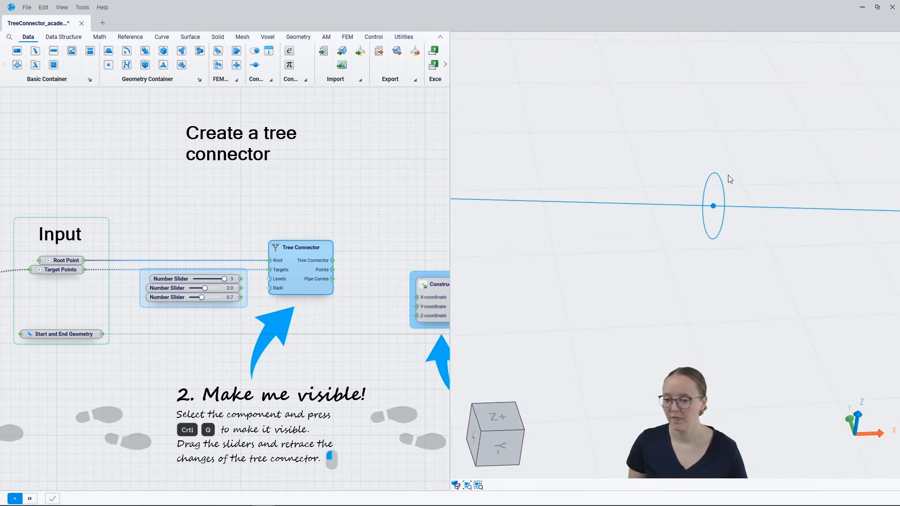
scroll(756, 234, down, 4)
scroll(757, 236, down, 3)
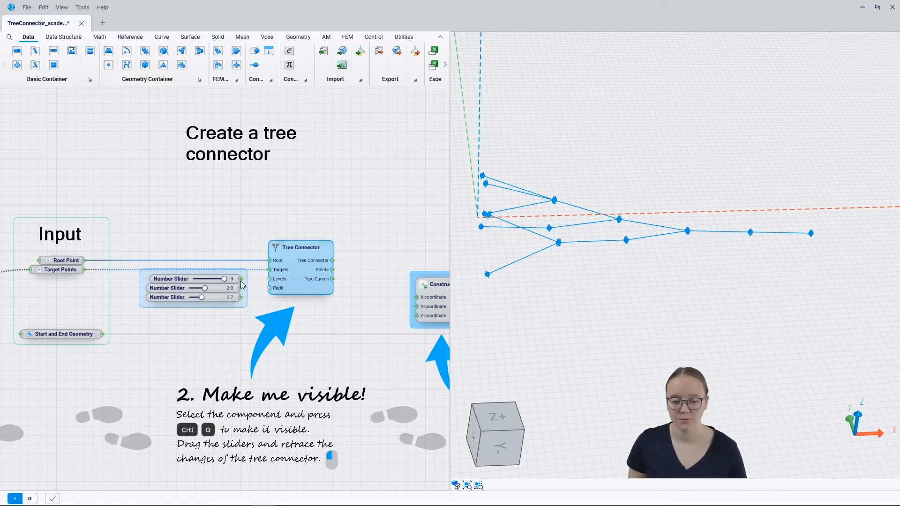
- Connect the first number slider to the Tree Connector's Levels and set it to 1, and connect the 2.0 and 0.7 sliders to Radii
drag(242, 279, 198, 280)
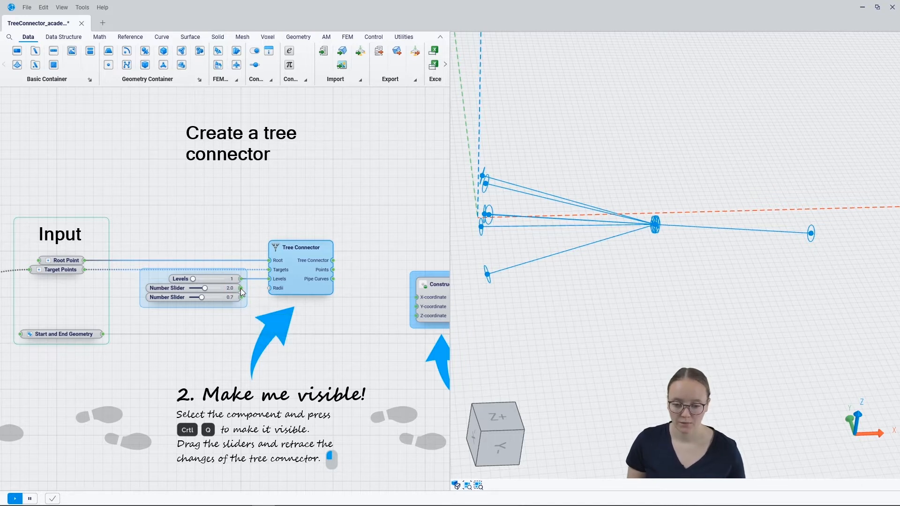
drag(251, 288, 269, 288)
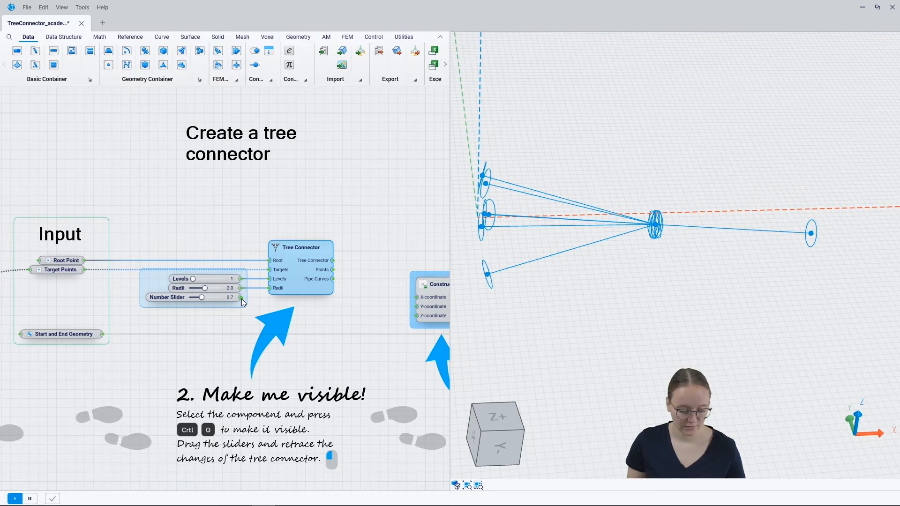
key(shift)
shift+drag(266, 291, 267, 291)
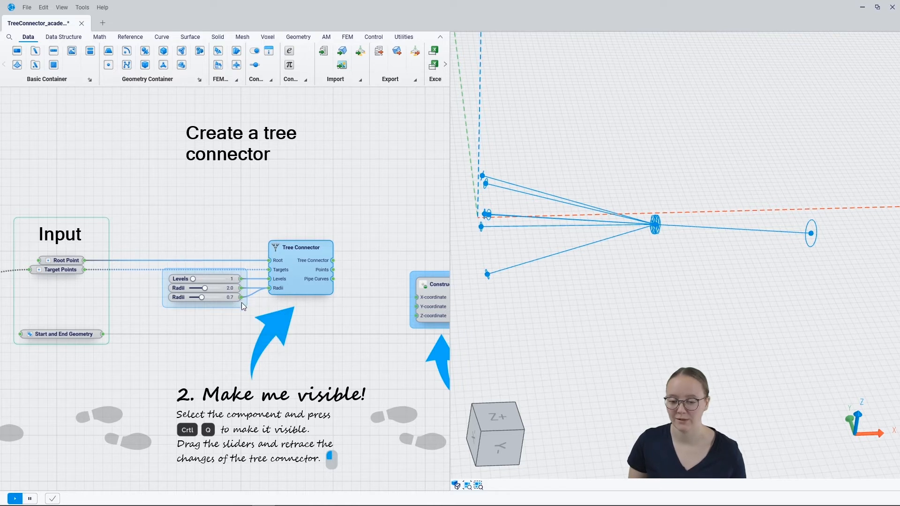
- Set the Levels slider of the Tree Connector to 3
drag(193, 279, 218, 281)
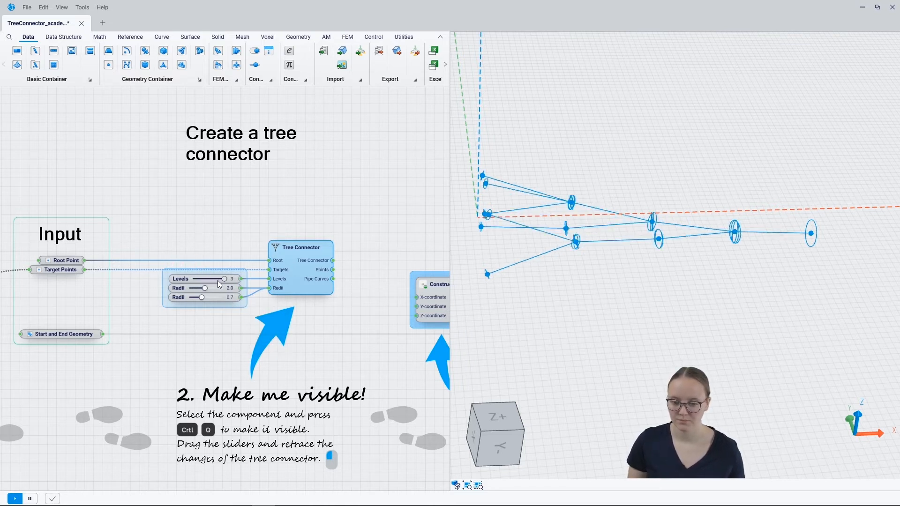
click(187, 324)
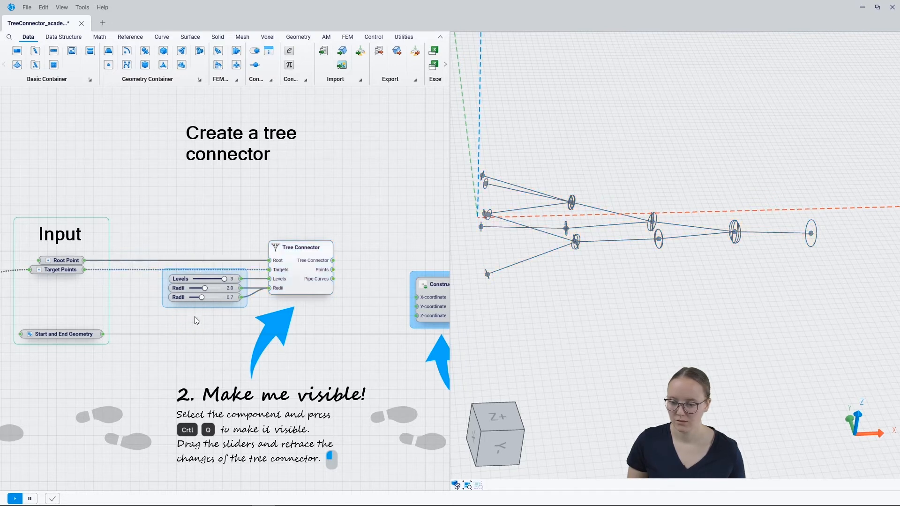
- Add a Modify Tree Connector component fed by the Tree Connector output of the existing Tree Connector
right_drag(365, 327, 142, 336)
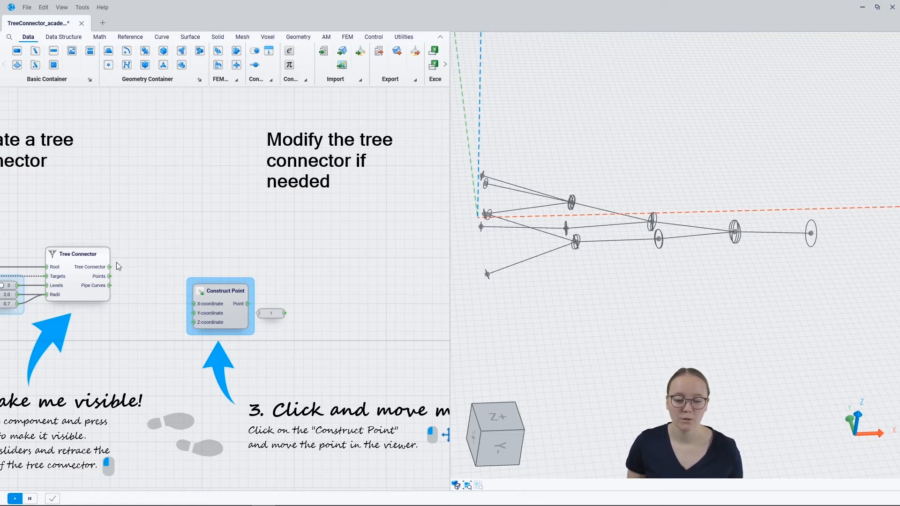
drag(109, 267, 297, 268)
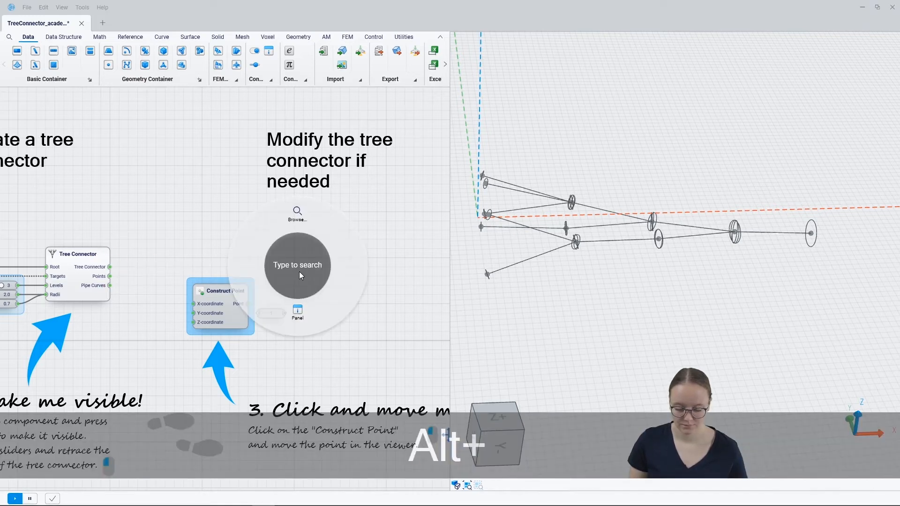
text(modify)
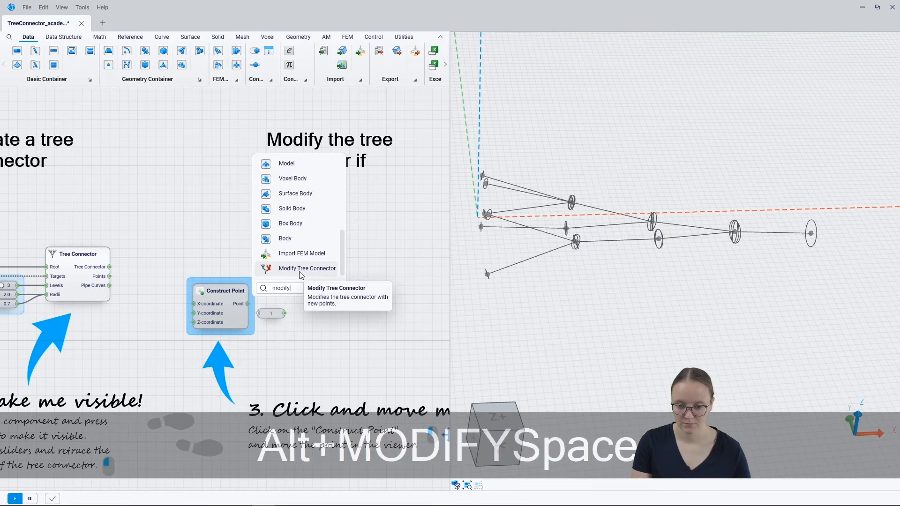
click(300, 271)
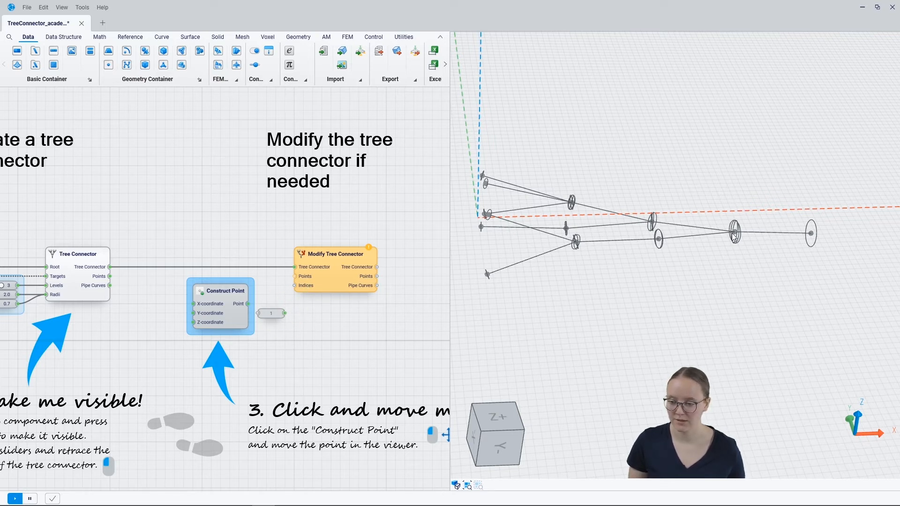
- Feed the Modify Tree Connector's Indices from the number 1 panel and its Points from the Construct Point, made visible in the viewer
drag(286, 313, 293, 287)
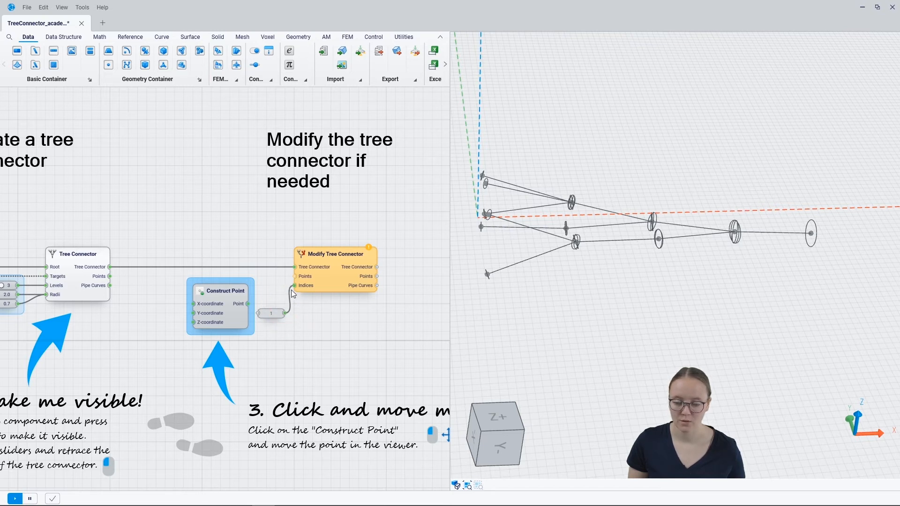
click(238, 307)
key(ctrl+q)
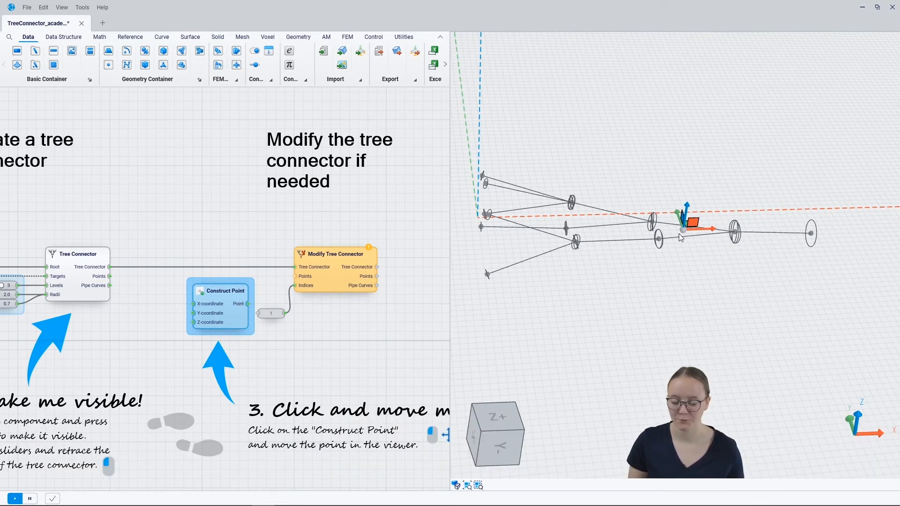
drag(248, 304, 290, 281)
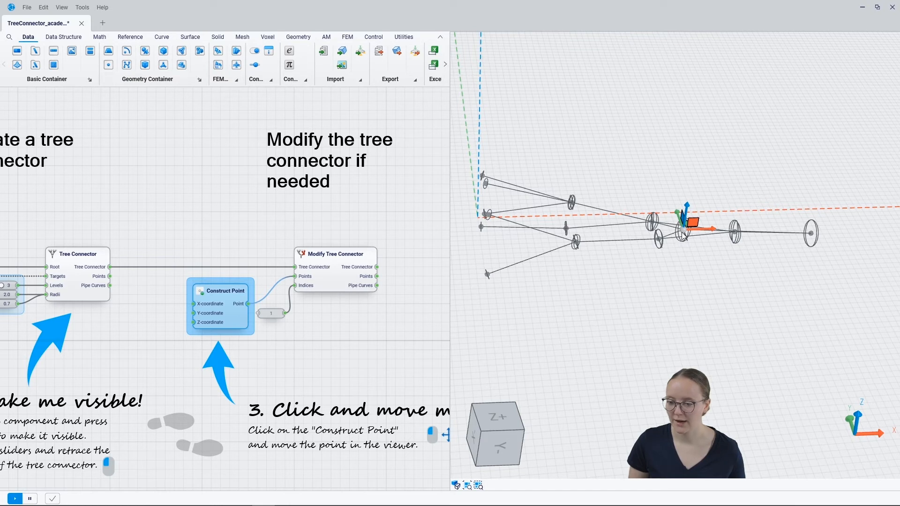
- Move the constructed point below the branch axis in the viewer and hide the original Tree Connector's preview
drag(683, 235, 719, 263)
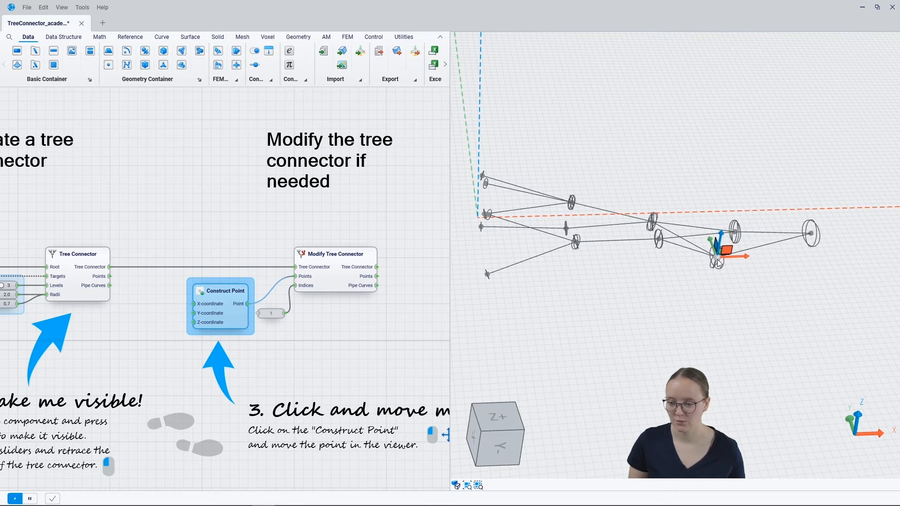
click(348, 277)
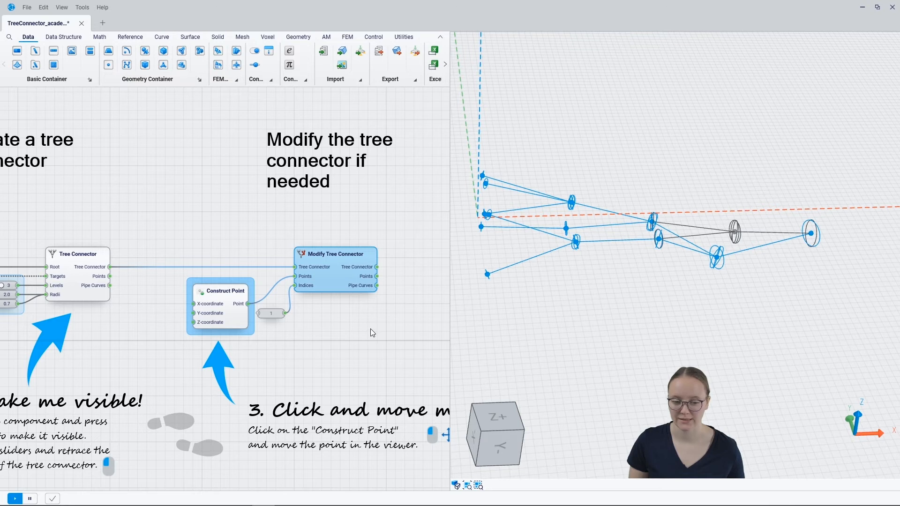
click(98, 269)
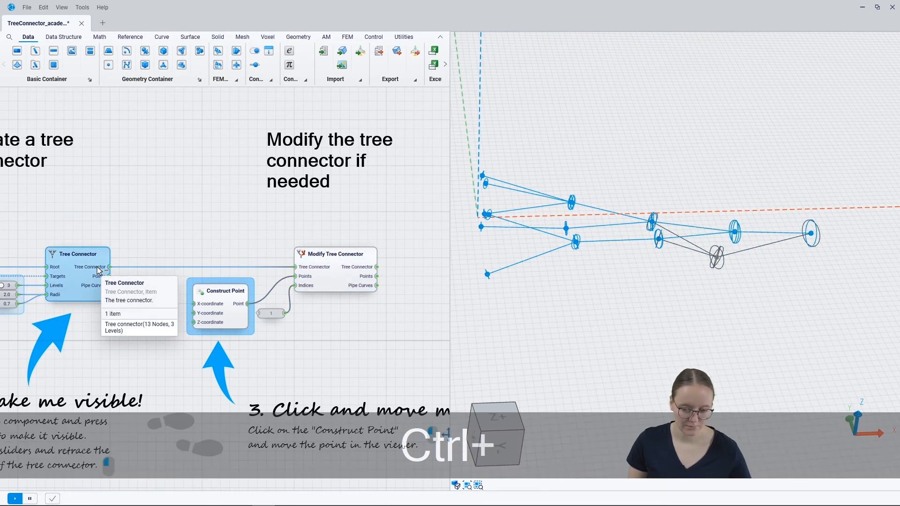
key(ctrl+q)
- Reposition the constructed point above the branches in the viewer, adjusting it from the front and from above
click(218, 310)
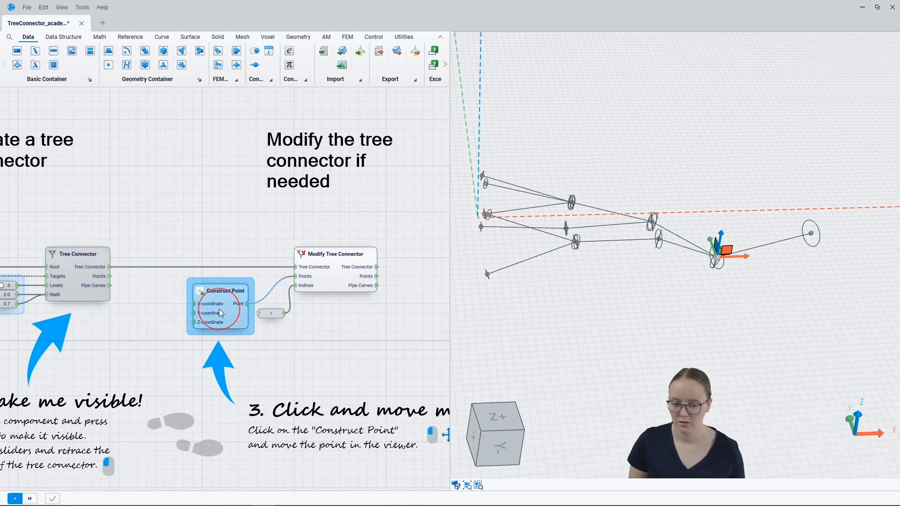
drag(721, 261, 719, 209)
middle_drag(699, 286, 696, 368)
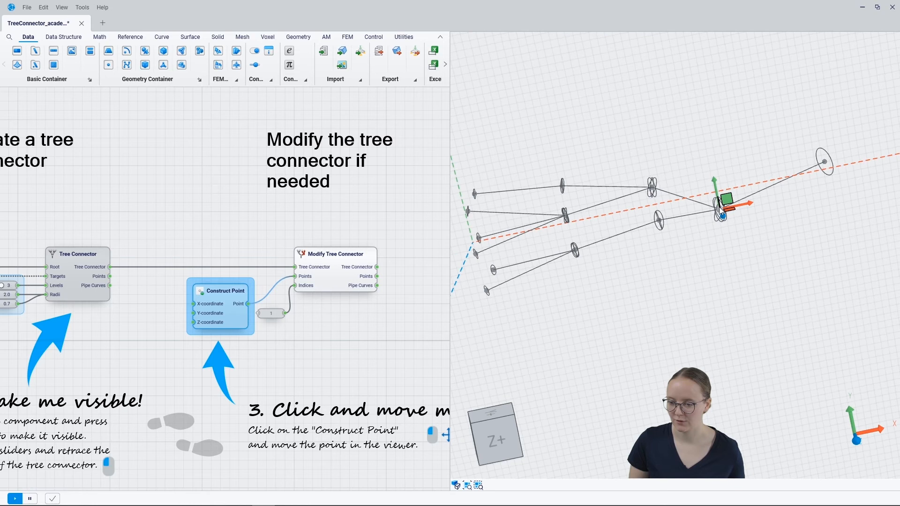
drag(721, 210, 720, 200)
middle_drag(670, 272, 667, 162)
drag(726, 274, 722, 296)
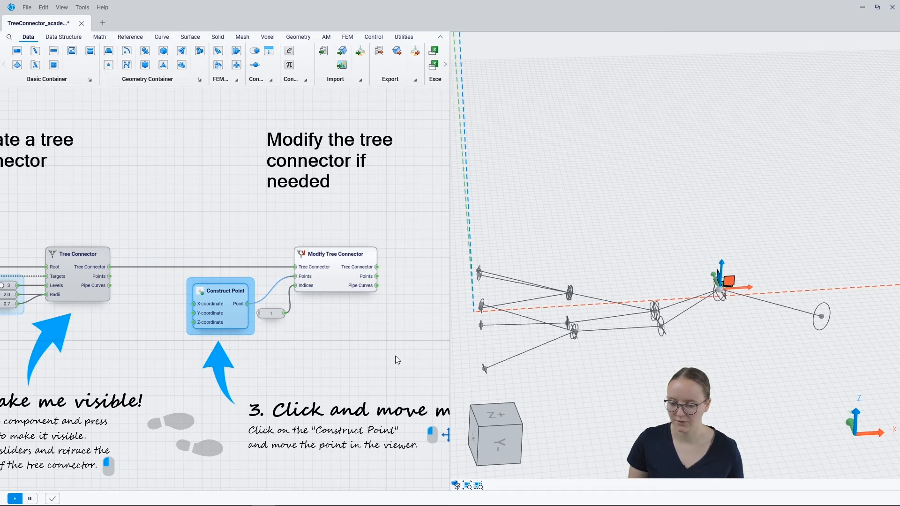
click(354, 346)
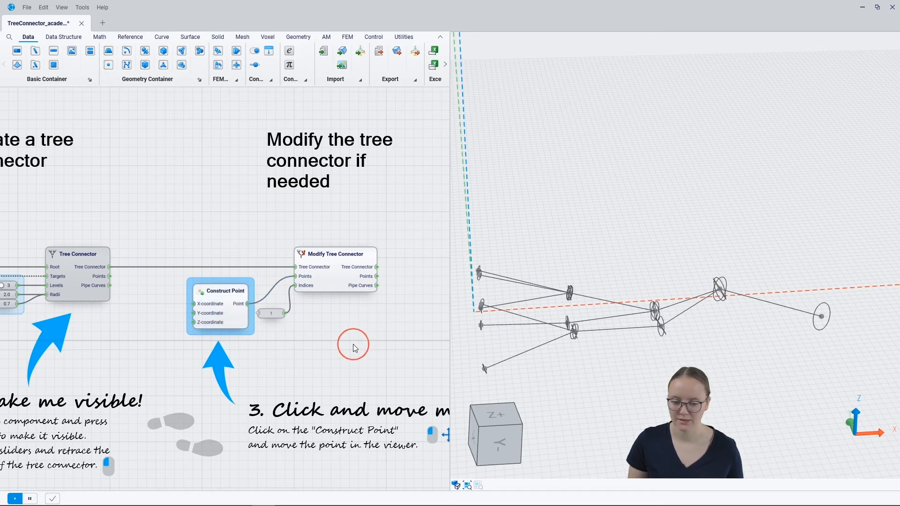
- Set the index panel feeding the Modify Tree Connector's Indices to 2
double_click(272, 314)
double_click(214, 278)
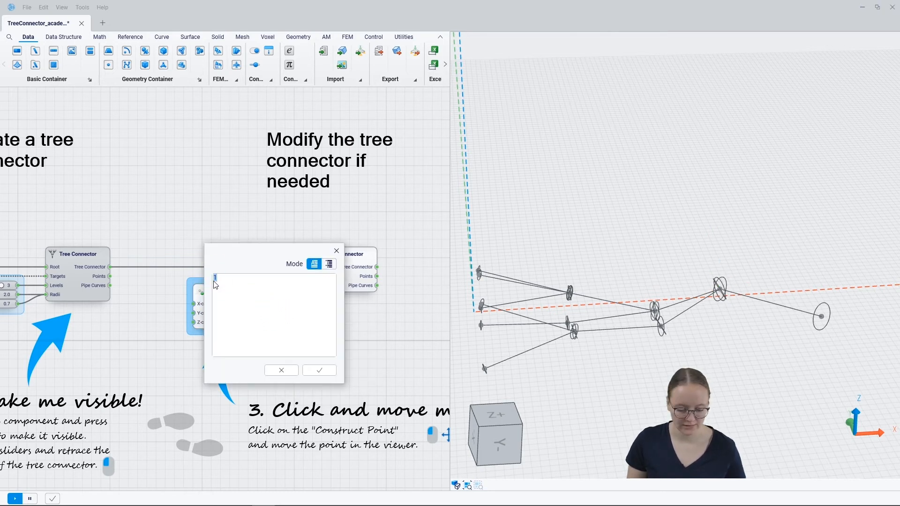
text(2)
click(319, 370)
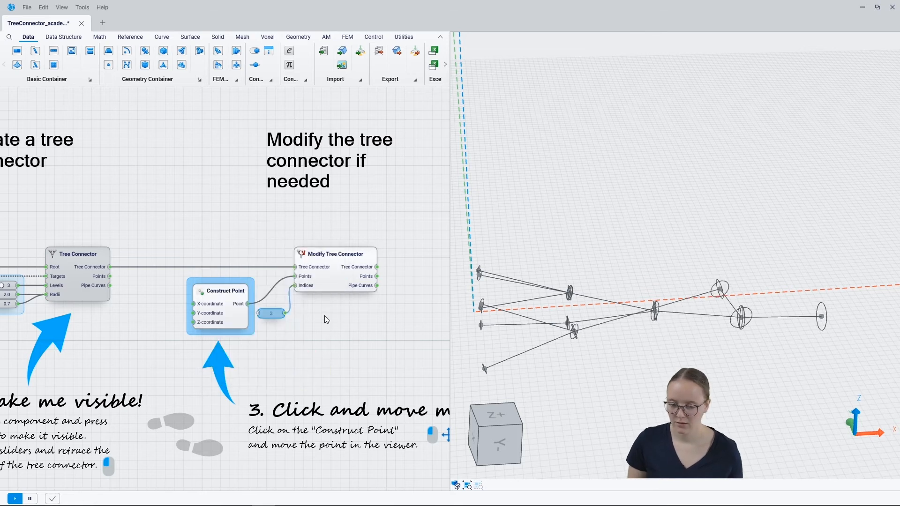
- Move the constructed point below the lower branches in the viewer to bend the lower branch downward
click(229, 322)
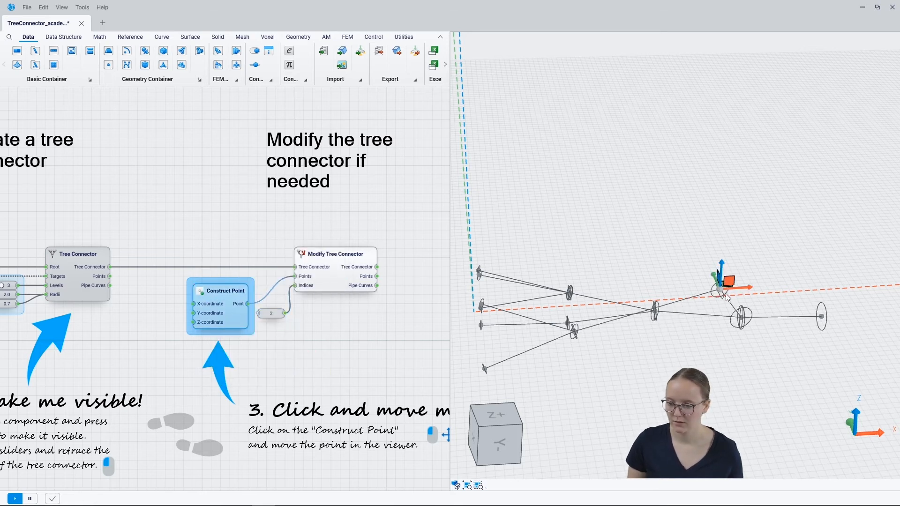
drag(718, 299, 668, 372)
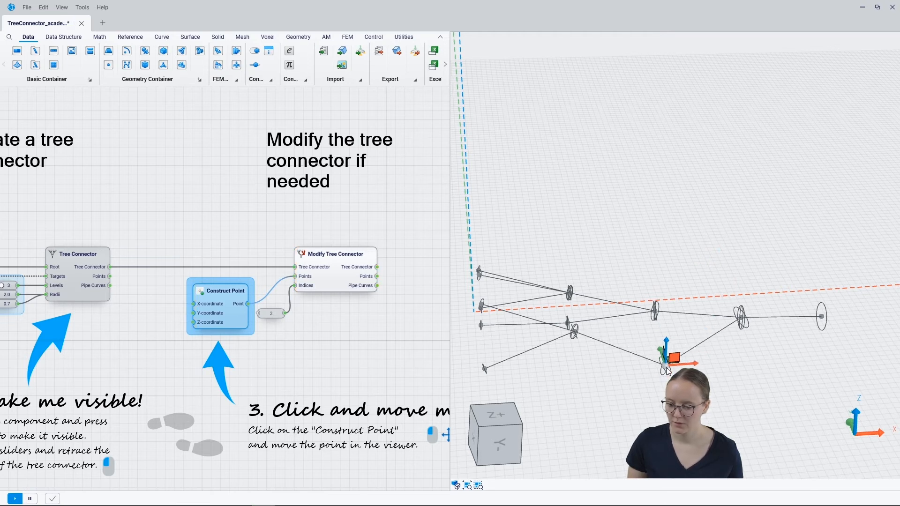
click(329, 316)
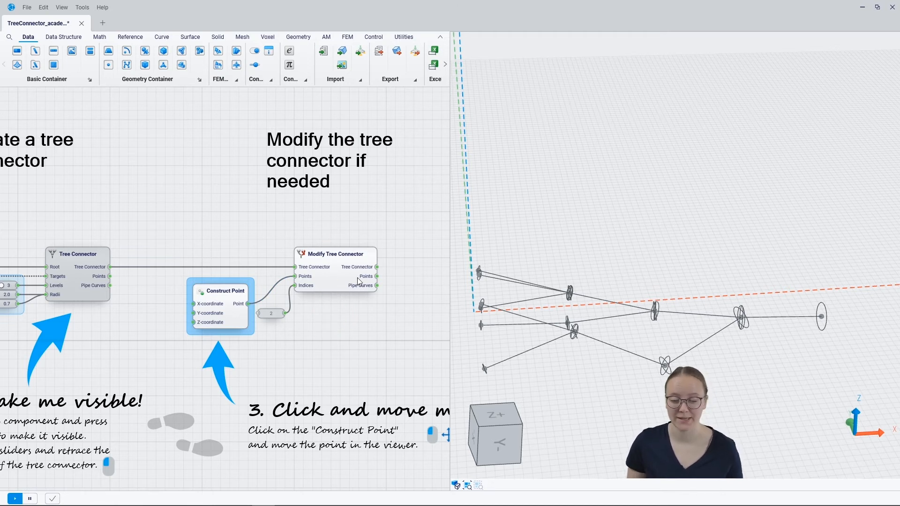
- Add a Pipe Network Mesh component fed by the Pipe Curves output of the Modify Tree Connector
right_drag(402, 333, 182, 321)
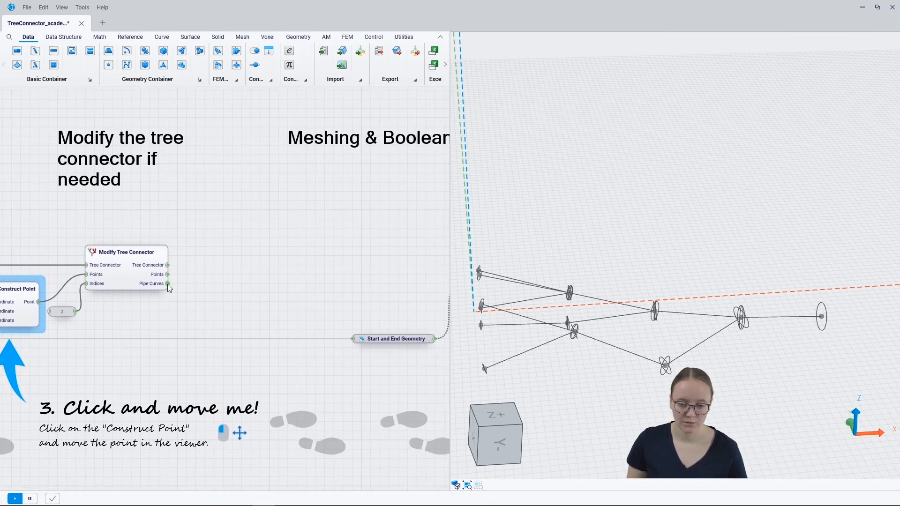
drag(168, 285, 296, 289)
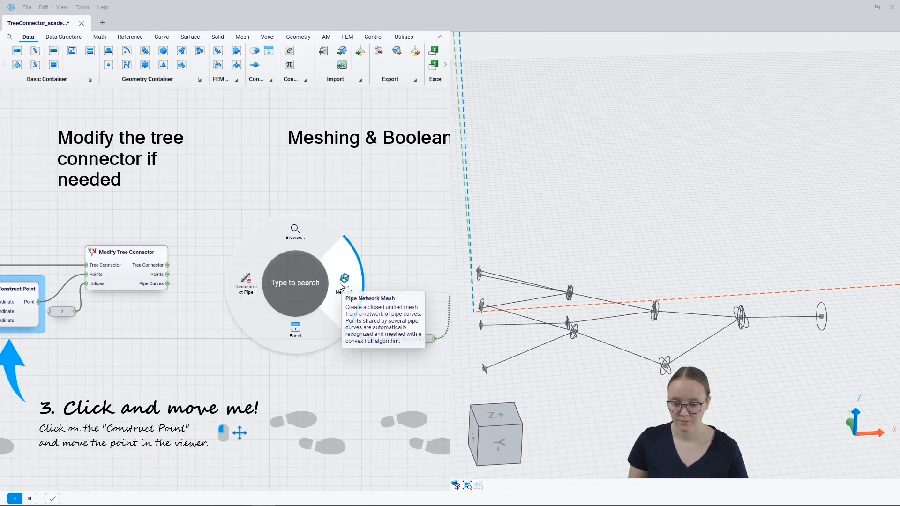
click(339, 283)
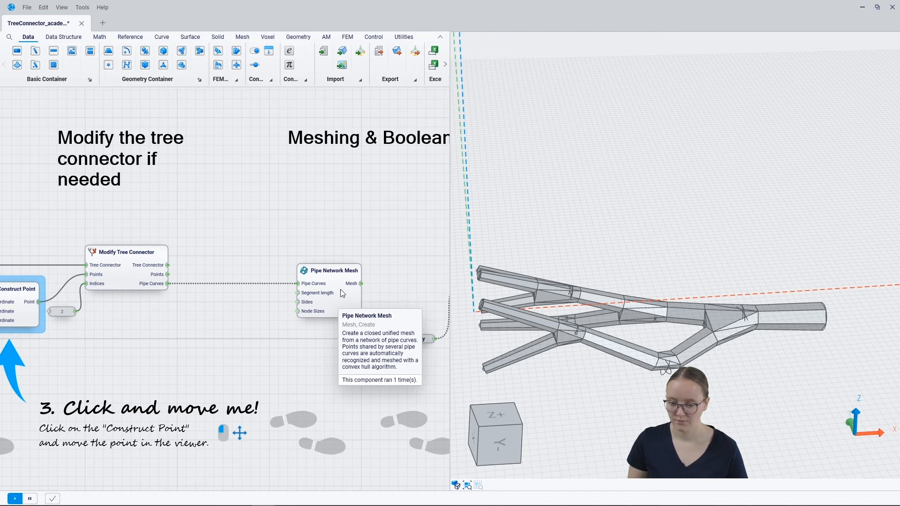
- Add a Mesh to Solid component fed by the Mesh output of the Pipe Network Mesh
drag(369, 297, 278, 294)
right_drag(278, 294, 231, 295)
mouse_move(214, 294)
mouse_down()
mouse_move(177, 293)
mouse_move(210, 281)
mouse_up()
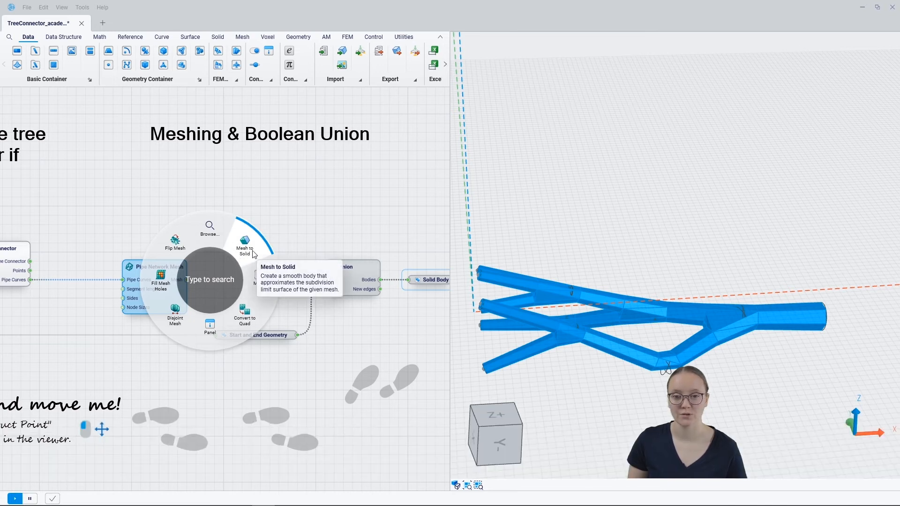
click(244, 244)
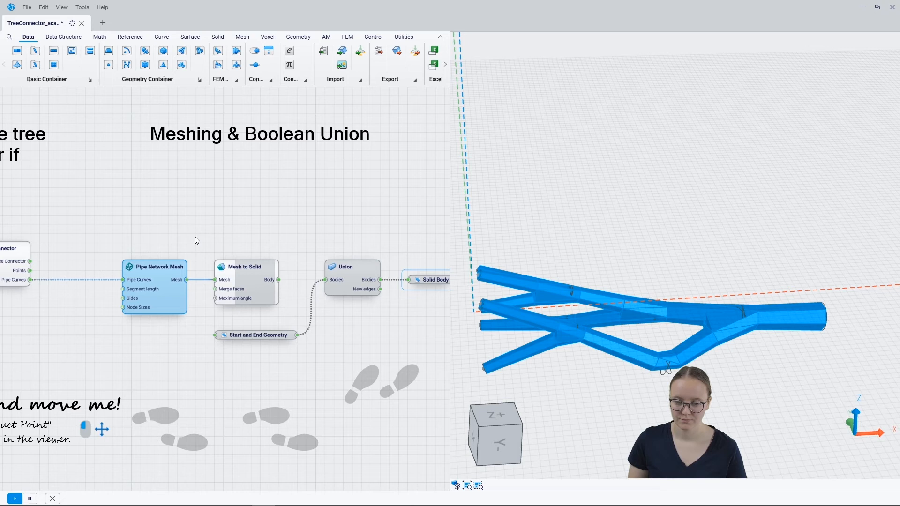
- Hide the previews of the Pipe Network Mesh and the Modify Tree Connector, and highlight the Mesh to Solid body in the viewer
right_drag(195, 236, 255, 233)
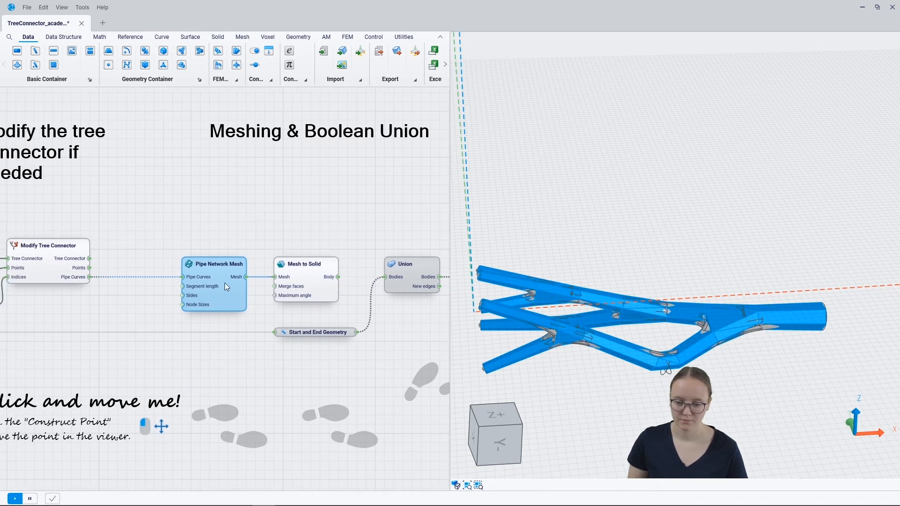
key(ctrl+q)
click(73, 259)
key(ctrl+q)
click(203, 230)
click(310, 281)
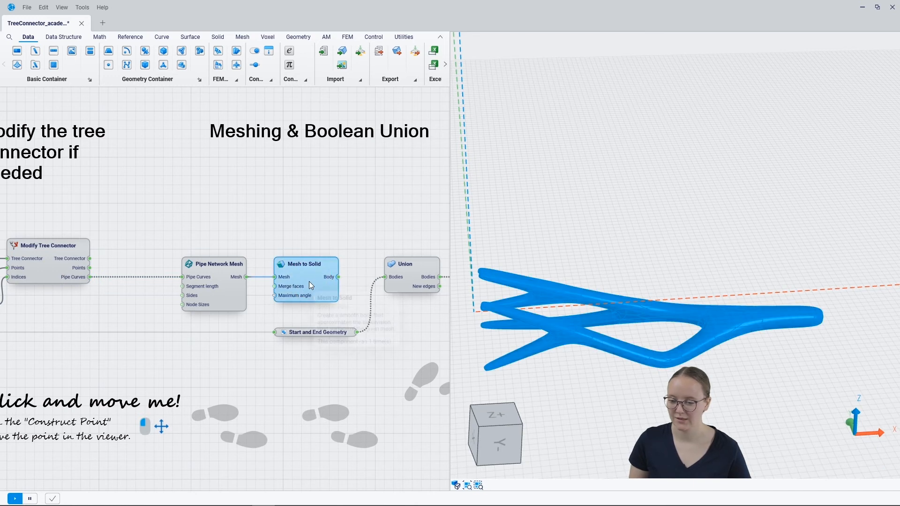
click(322, 213)
- Connect the Mesh to Solid's Body output to the Union's Bodies input alongside the Start and End Geometry
right_drag(614, 379, 565, 392)
right_drag(328, 212, 256, 212)
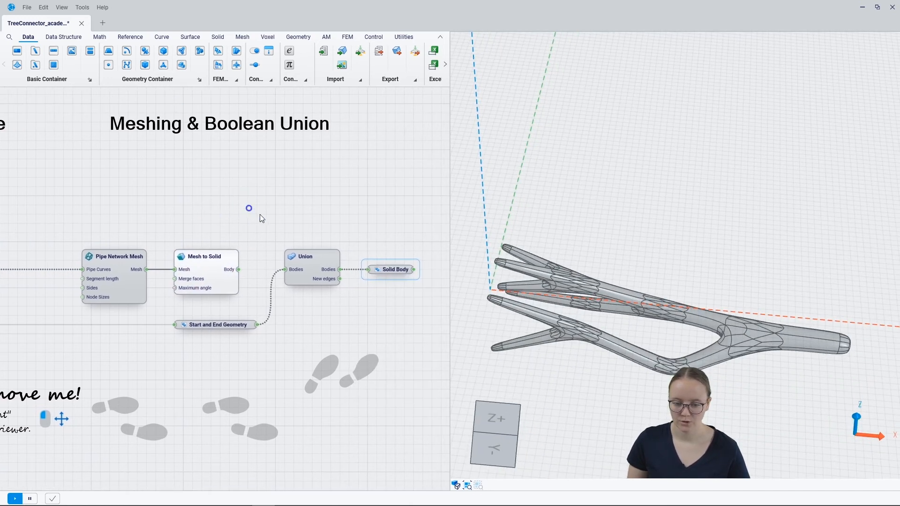
right_drag(643, 297, 670, 413)
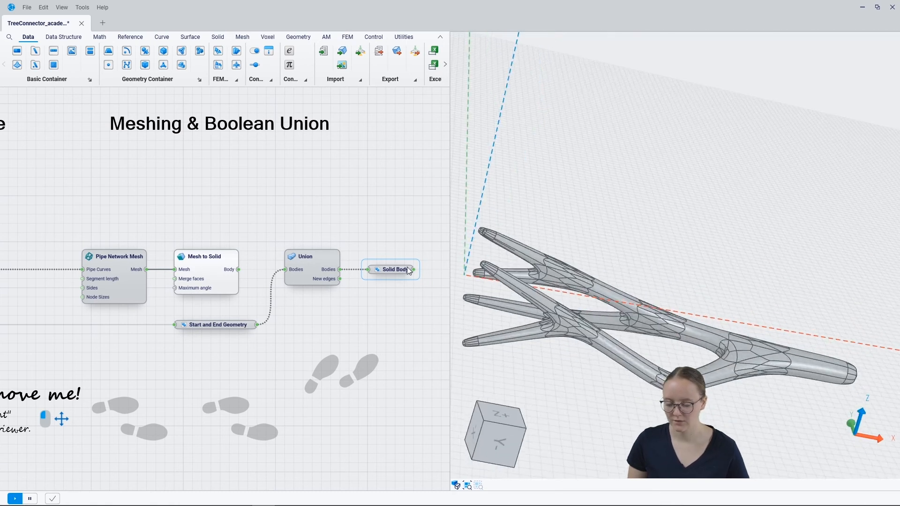
drag(238, 269, 285, 272)
- Hide the Mesh to Solid preview, show the final Solid Body, and inspect the united part from several sides
click(206, 277)
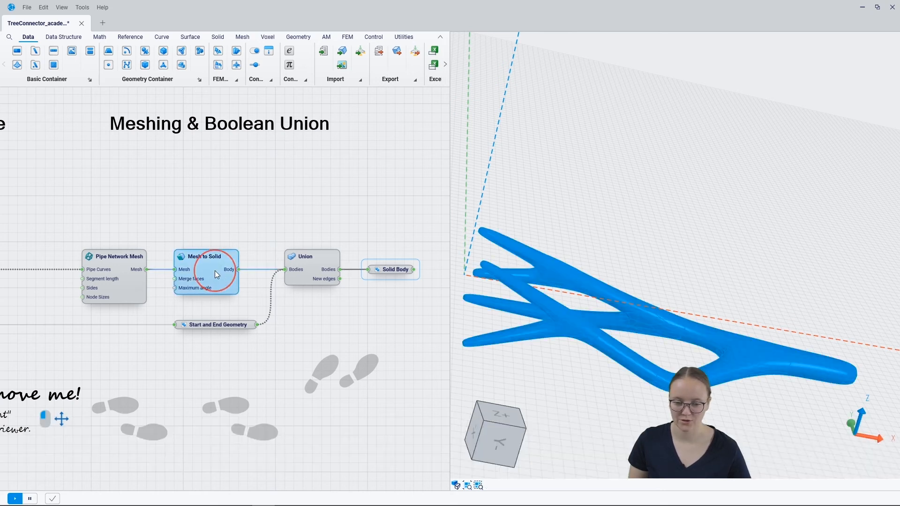
key(ctrl+q)
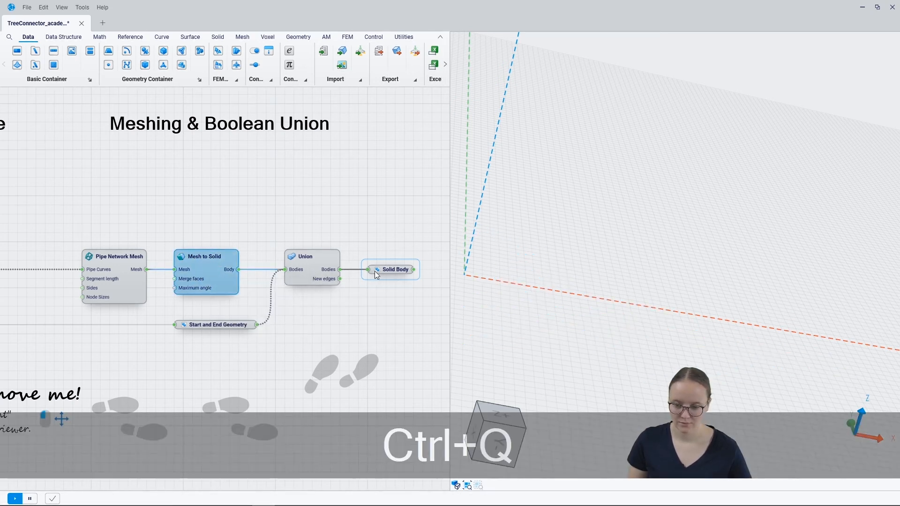
click(378, 269)
key(ctrl+q)
scroll(653, 187, down, 4)
click(316, 241)
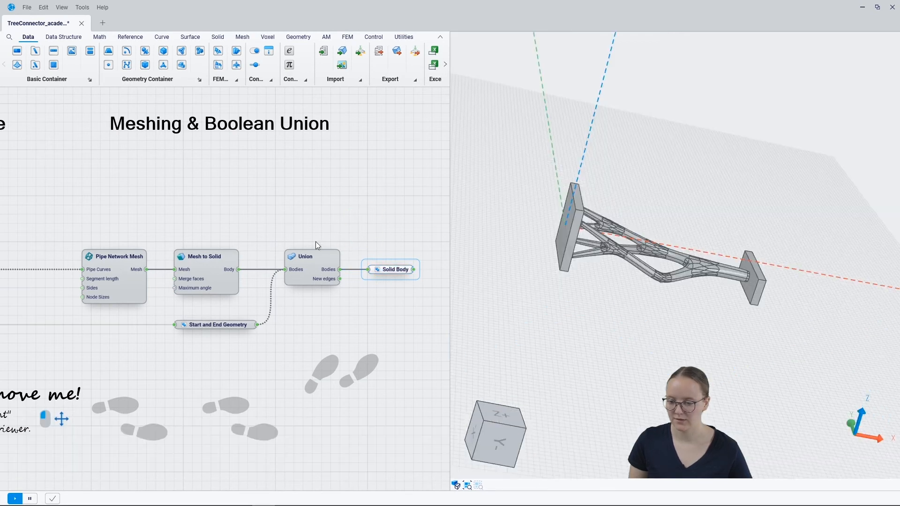
right_drag(589, 223, 566, 199)
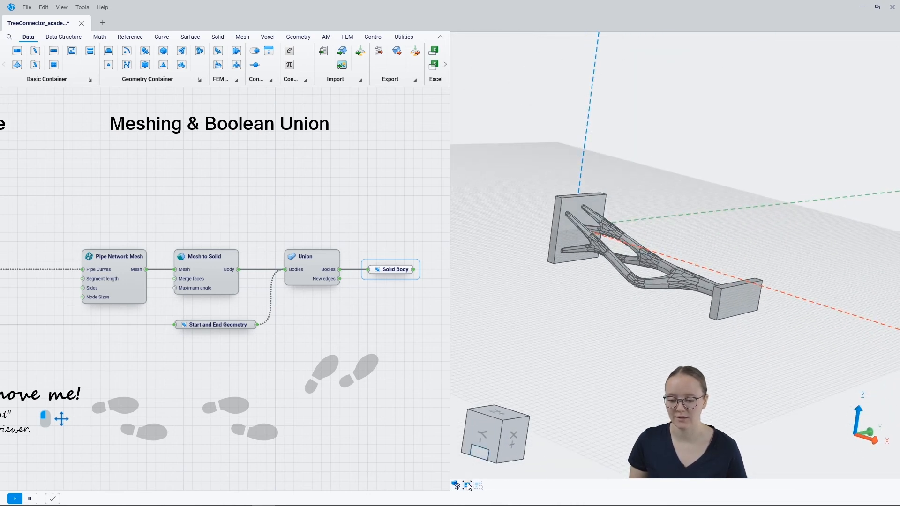
click(482, 434)
right_drag(665, 256, 662, 305)
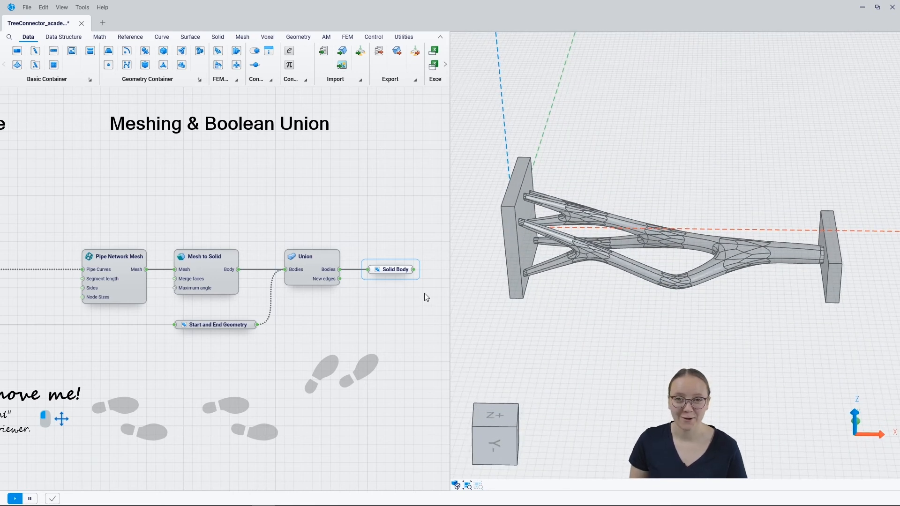
- Feed the Target Points container in the Input group from Target Points 1, and replace that source with Target Points 2
scroll(425, 290, down, 3)
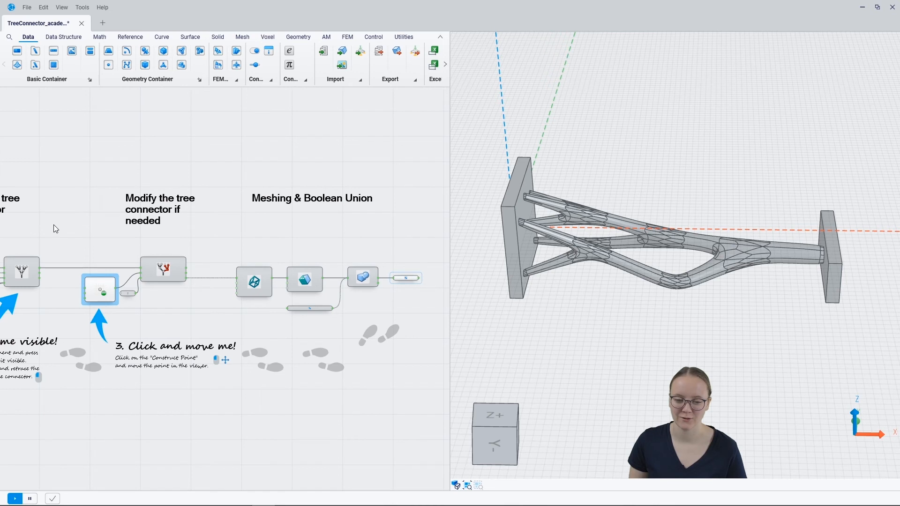
right_drag(54, 225, 323, 228)
right_drag(98, 213, 175, 209)
scroll(190, 294, up, 5)
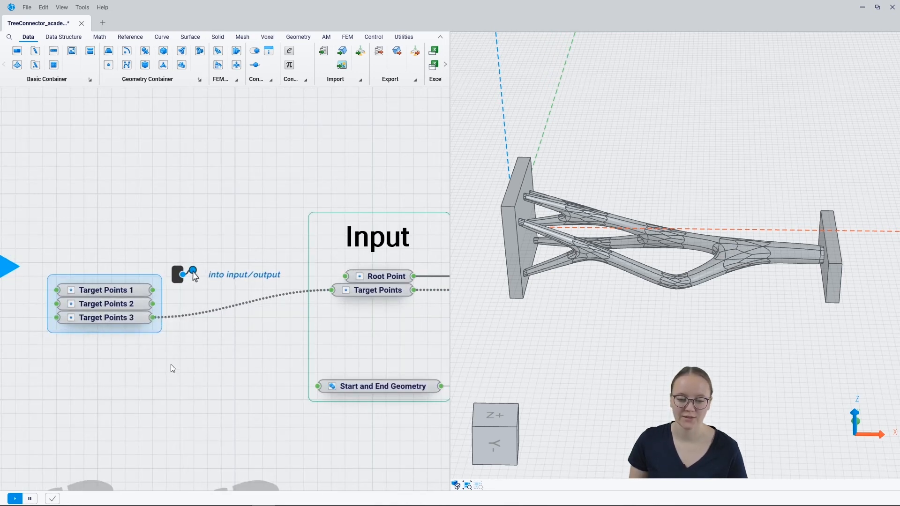
drag(152, 290, 336, 295)
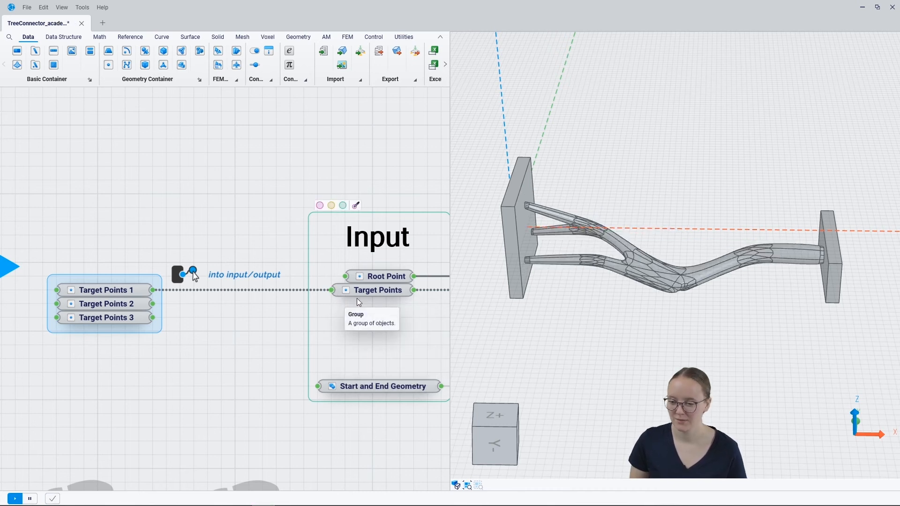
drag(153, 304, 325, 297)
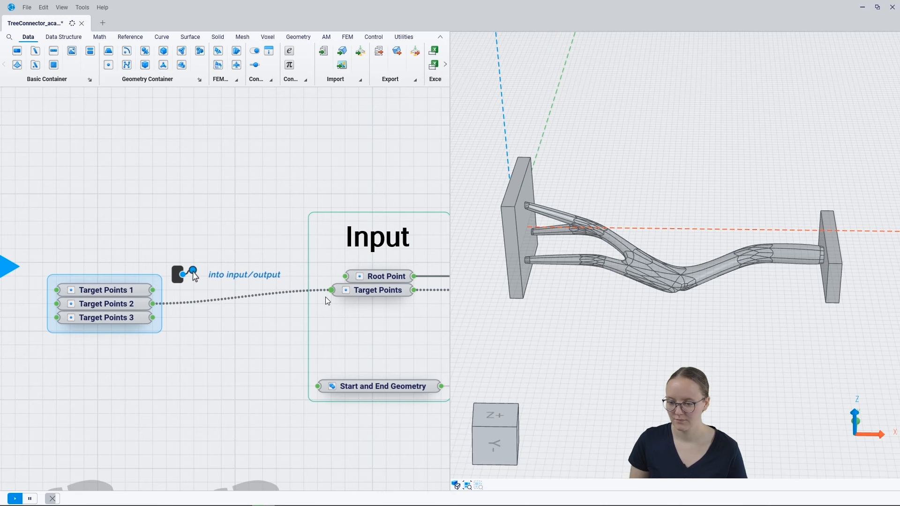
middle_drag(611, 250, 676, 274)
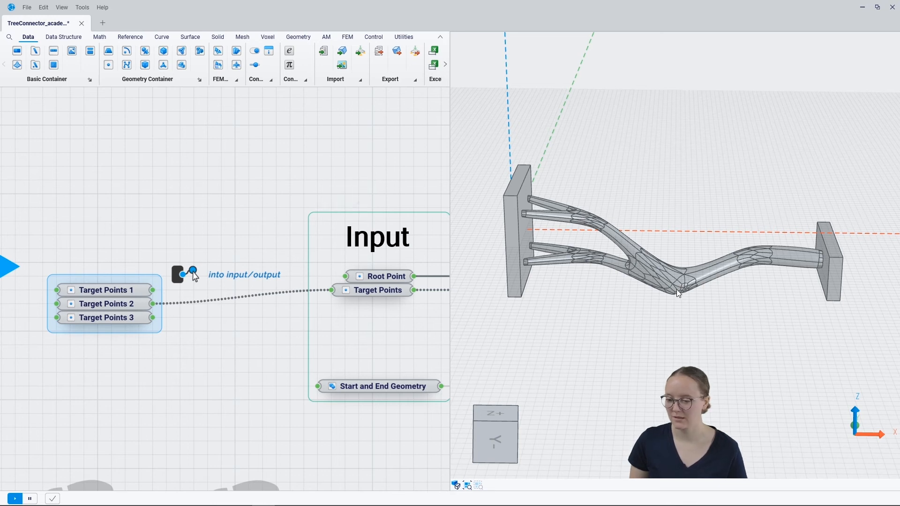
- Move the Construct Point that drives Modify Tree Connector upward along Z in the viewer to raise the connector's sagging junction
scroll(208, 311, down, 2)
scroll(207, 311, down, 2)
middle_drag(414, 359, 165, 344)
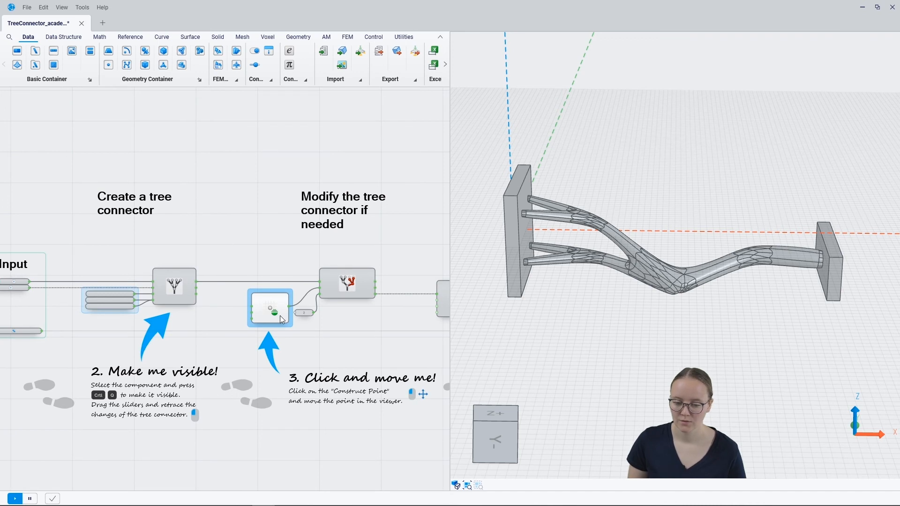
scroll(279, 314, up, 3)
drag(675, 288, 675, 269)
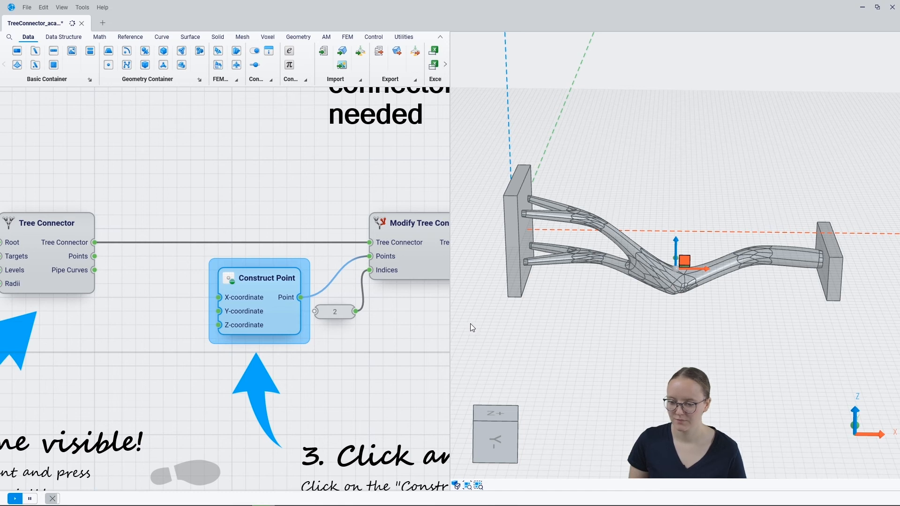
click(410, 319)
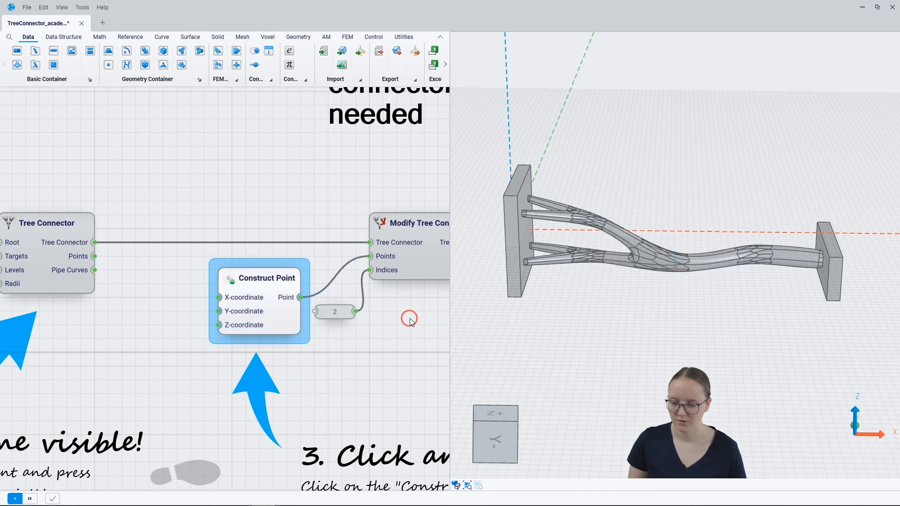
- Set the Tree Connector's Levels to 2 and its two Radii values to 2.5 and 0.5
right_drag(150, 325, 281, 322)
right_drag(52, 339, 166, 346)
click(176, 278)
drag(167, 277, 151, 281)
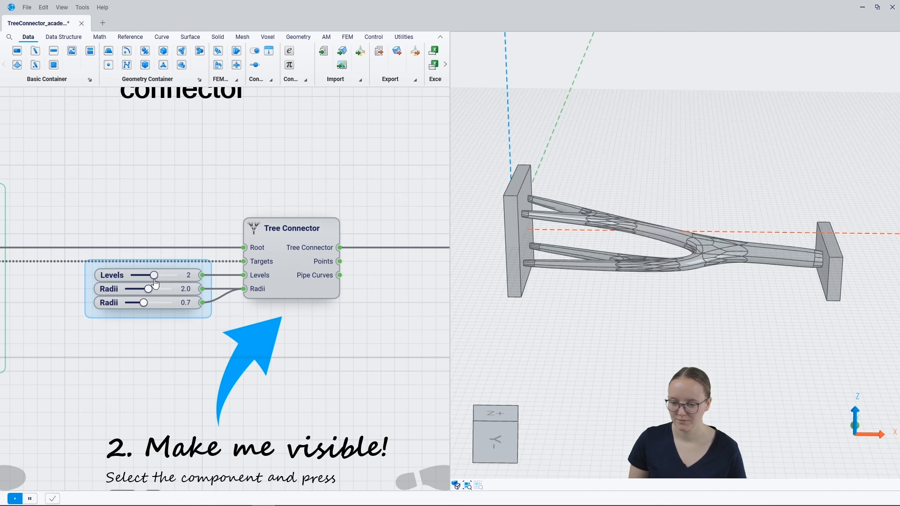
drag(149, 291, 172, 291)
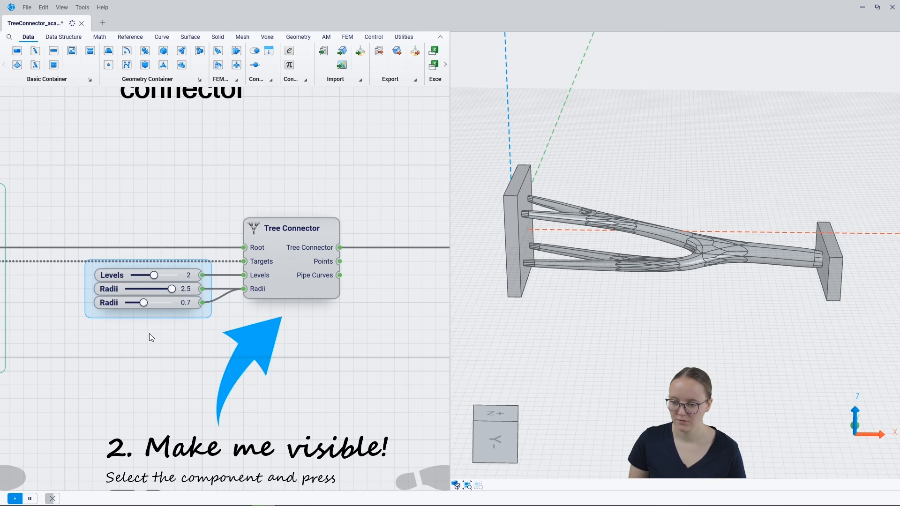
drag(142, 303, 112, 307)
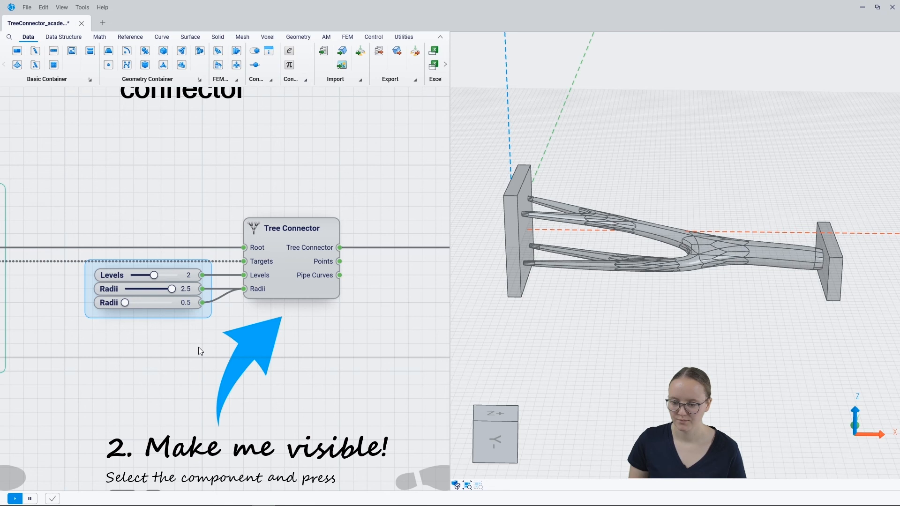
- Review the workflow from Modify Tree Connector back to the inputs and examine the point coordinates in Target Points 3
scroll(198, 347, down, 5)
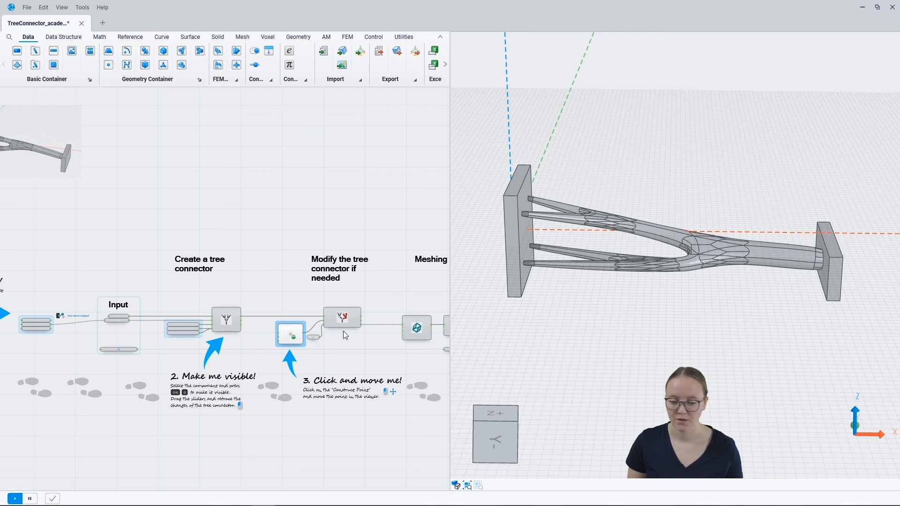
scroll(331, 348, up, 3)
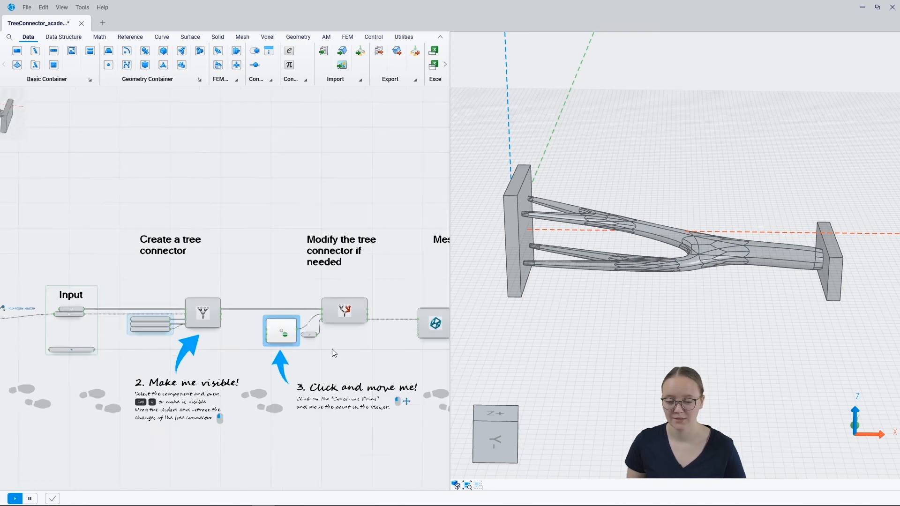
scroll(364, 303, up, 3)
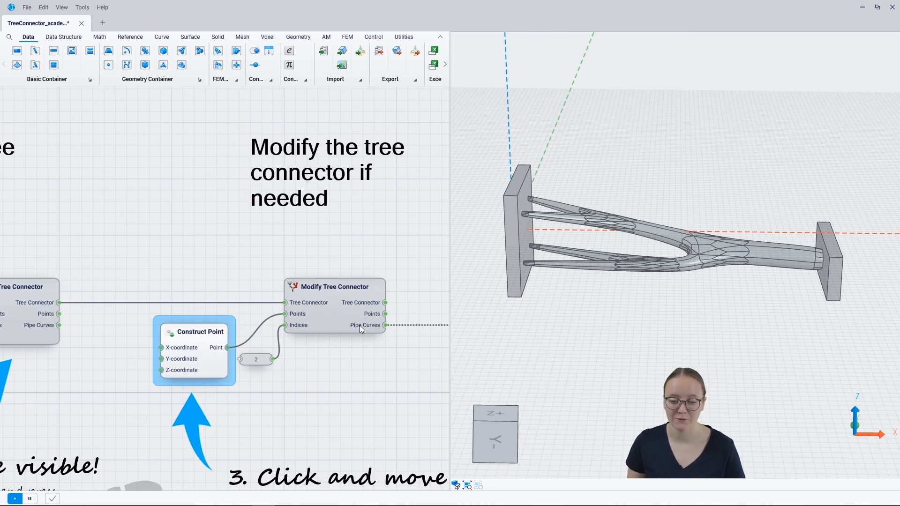
scroll(349, 327, down, 2)
right_drag(145, 386, 335, 320)
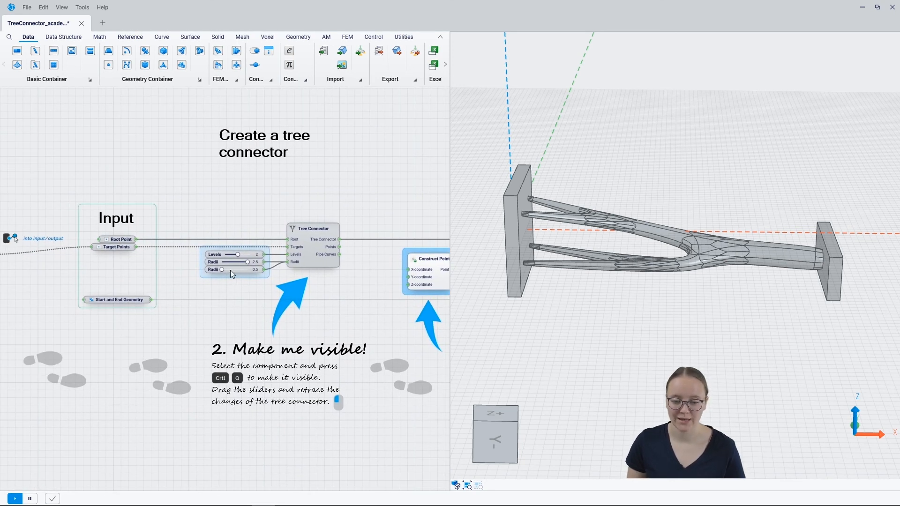
right_drag(216, 308, 313, 300)
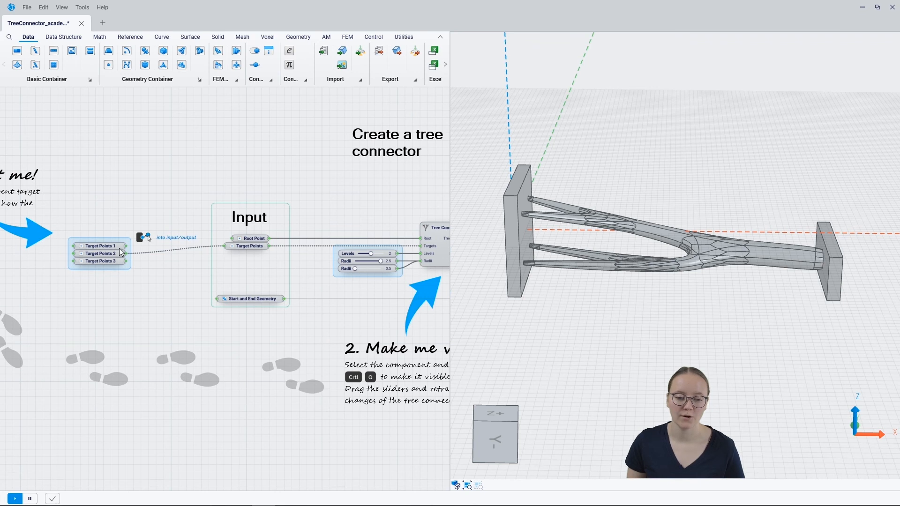
mouse_move(89, 260)
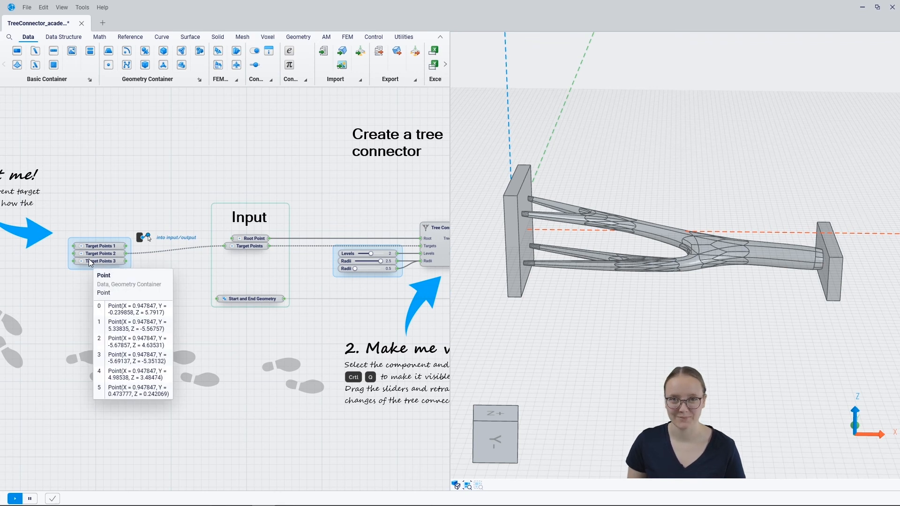